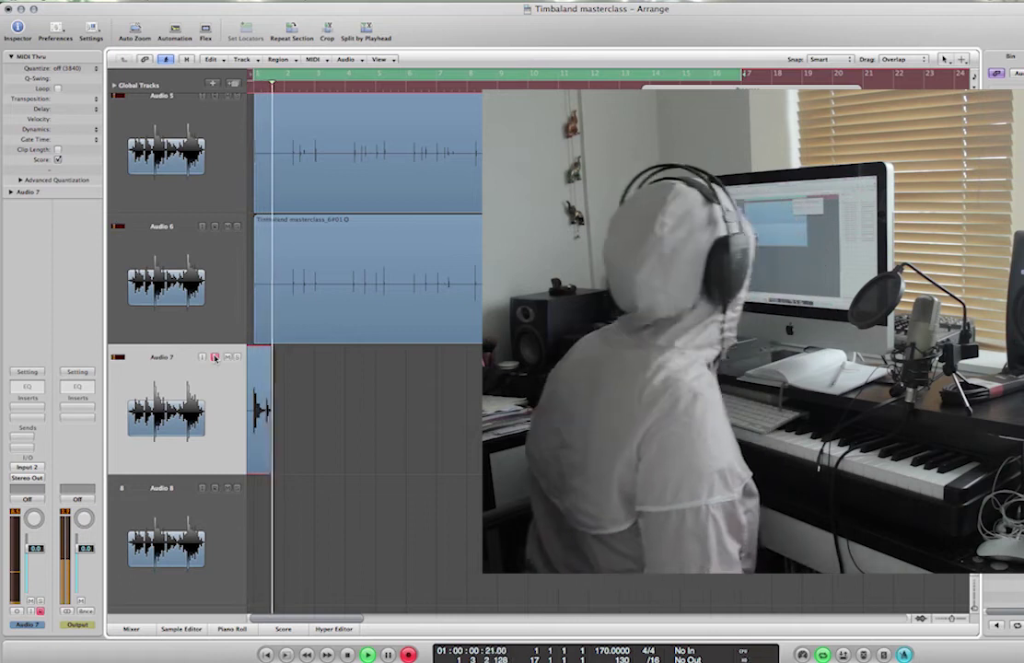
# - Stop the recording on the Audio 7 track and play the take back
pyautogui.press('space')
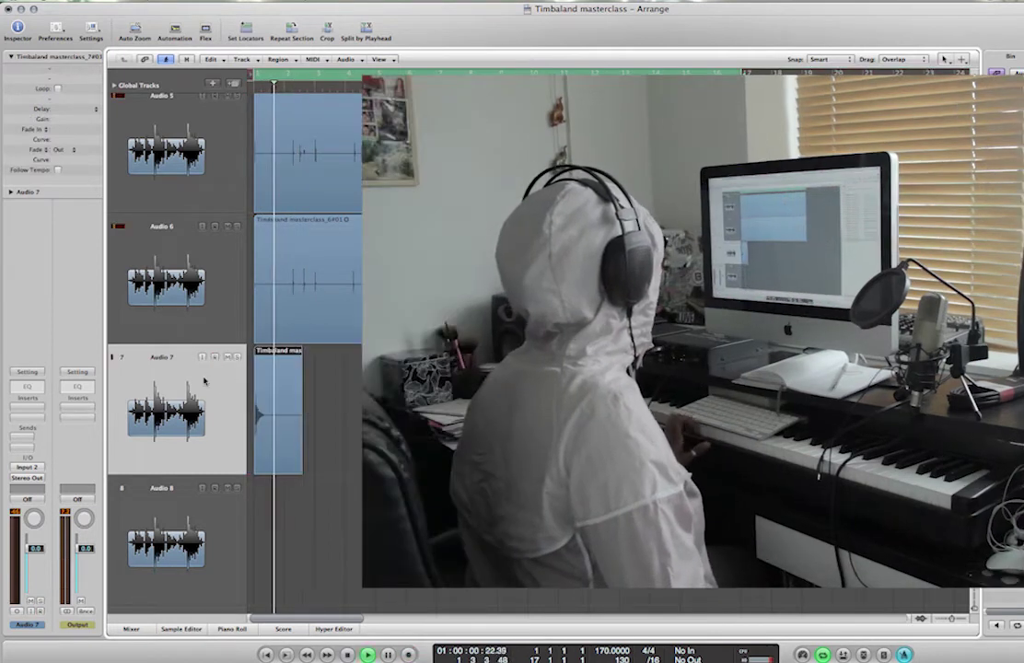
pyautogui.press('space')
pyautogui.press('space')
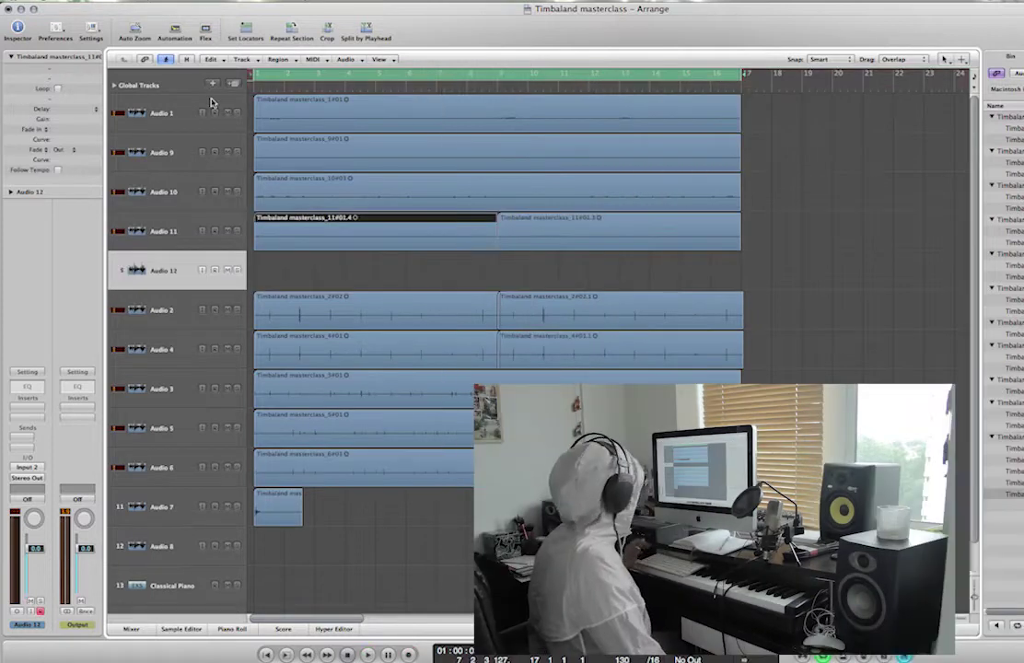
# - Record the Murda Beats Kit part that doubles Audio 6 and colour both tracks' regions red
pyautogui.press('r')
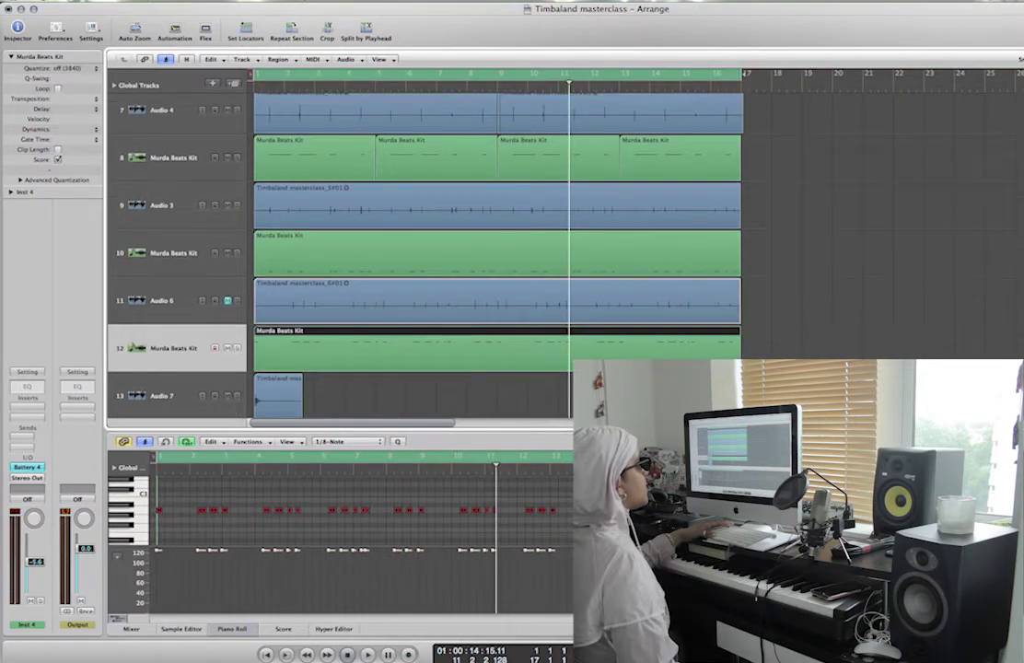
pyautogui.hotkey('alt', 'c')
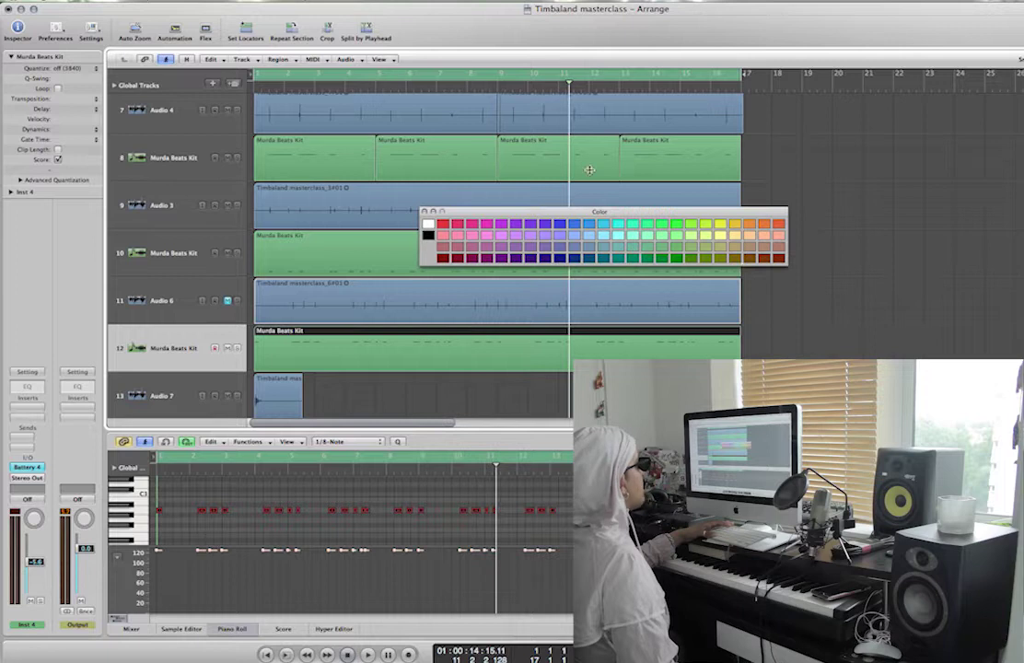
pyautogui.moveTo(538, 212); pyautogui.dragTo(902, 134)
pyautogui.keyDown('shift'); pyautogui.click(731, 299); pyautogui.keyUp('shift')
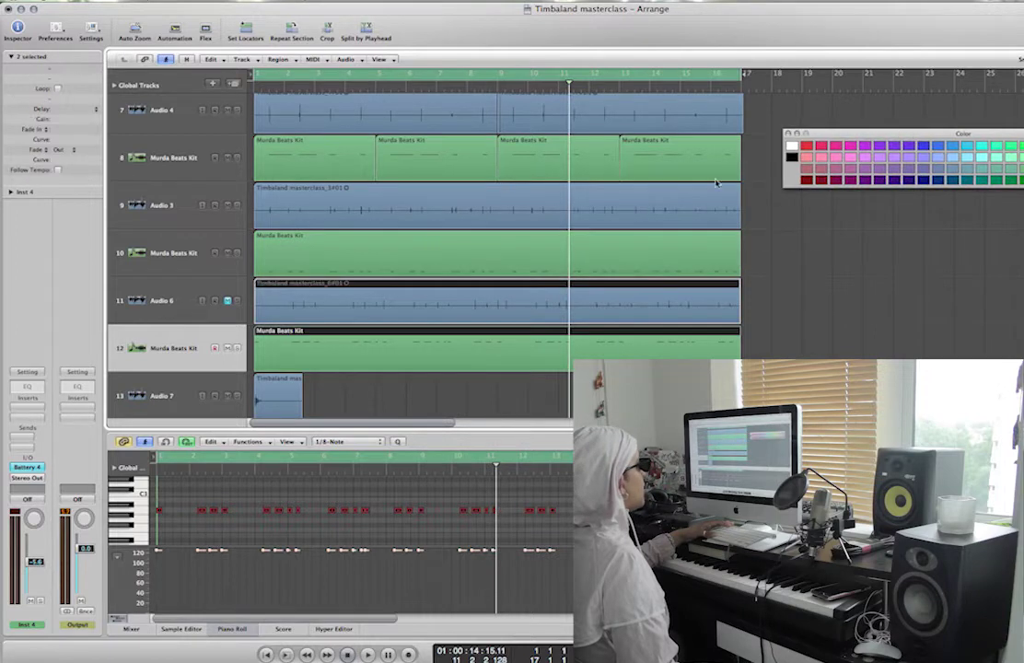
pyautogui.click(806, 145)
# - Colour the Audio 3 region and its Murda Beats Kit double pink, and the Audio 2 and Audio 4 group blue
pyautogui.scroll(2, 405, 268)
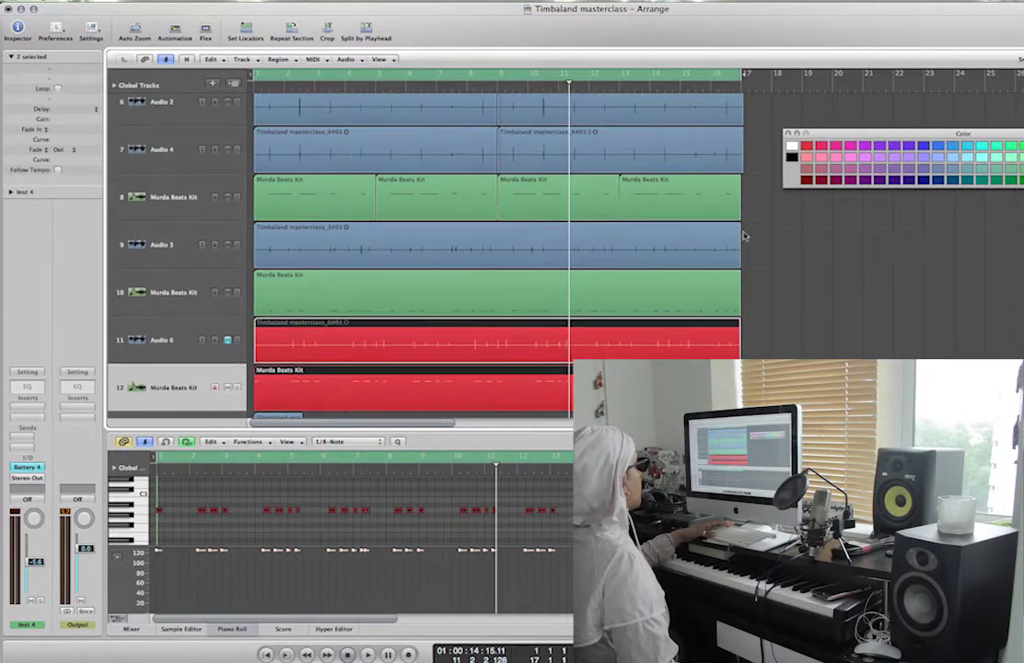
pyautogui.moveTo(774, 255); pyautogui.dragTo(643, 329)
pyautogui.moveTo(807, 235); pyautogui.dragTo(720, 290)
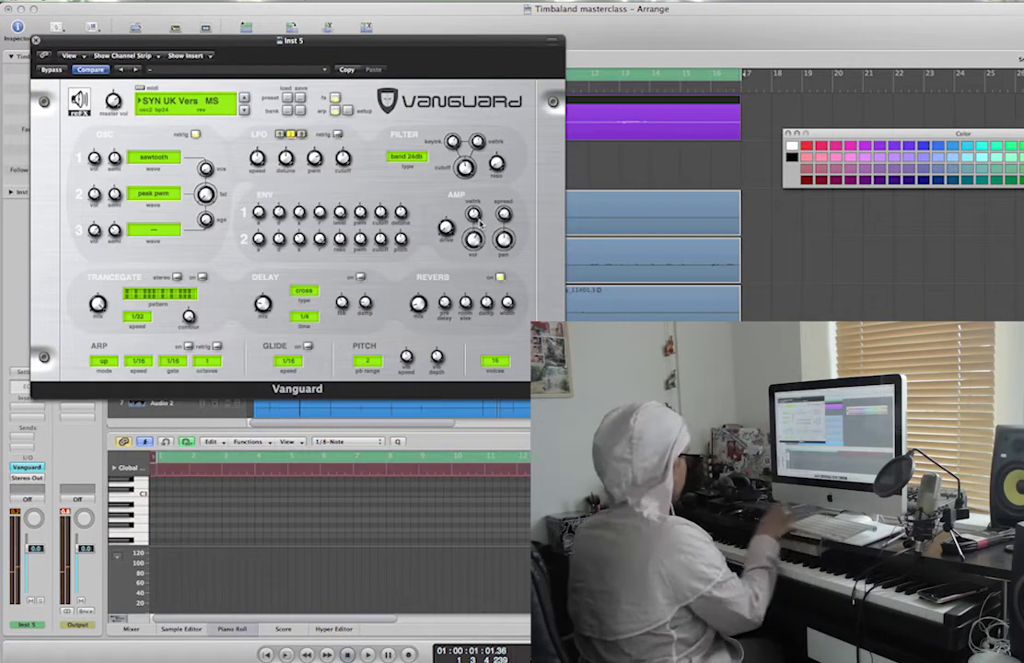
# - Record the melody on Inst 5 using the Vanguard preset LD Rest in Peace MS, and mute Audio 1
pyautogui.press('r')
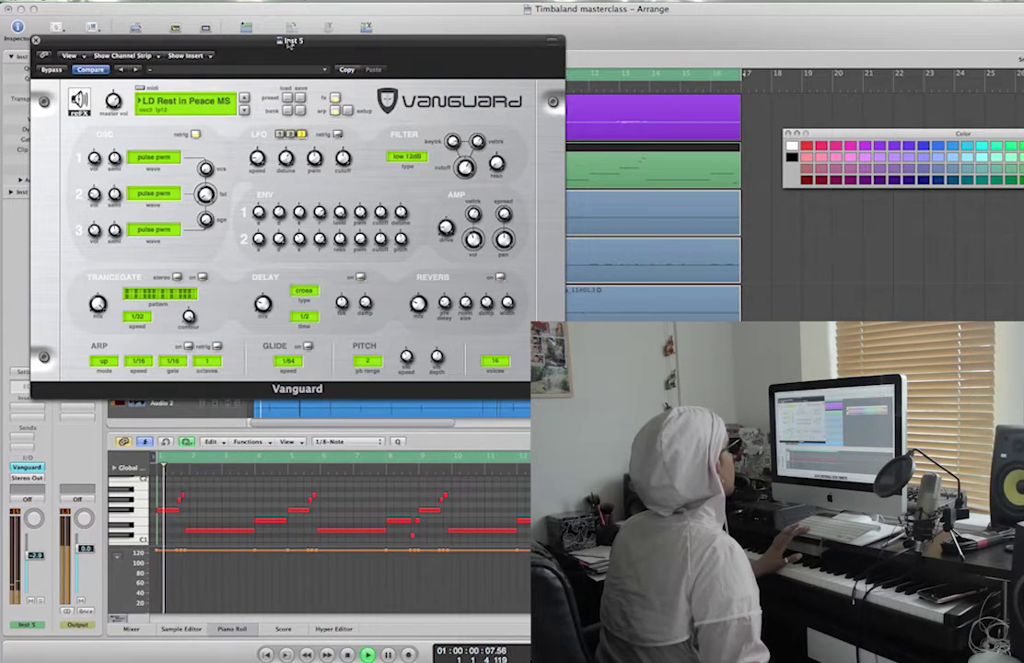
pyautogui.moveTo(290, 45); pyautogui.dragTo(487, 242)
pyautogui.click(228, 119)
# - Play back the Inst 5 part with Audio 1 muted and close the Vanguard synth window
pyautogui.press('space')
pyautogui.press('space')
pyautogui.moveTo(285, 241); pyautogui.dragTo(596, 41)
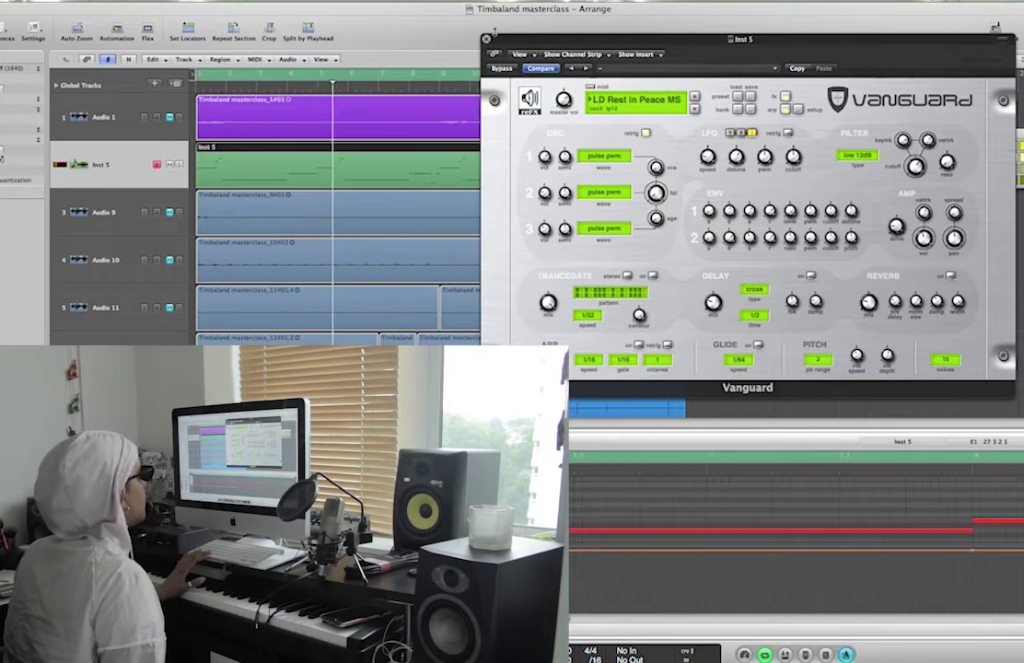
pyautogui.click(486, 40)
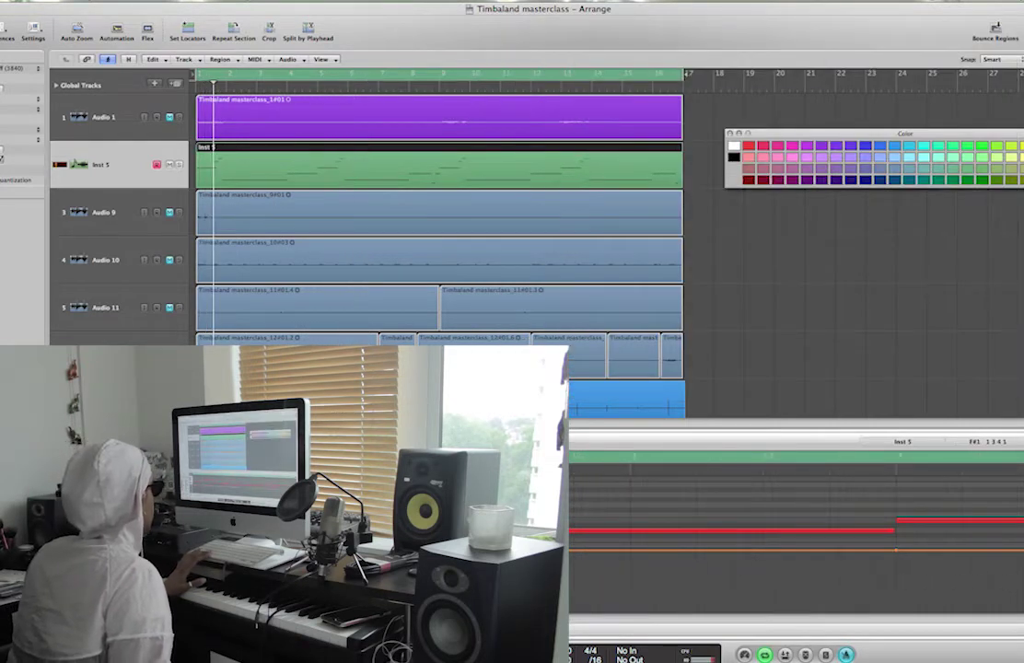
# - Set the high cut in the Inst 5 Channel EQ to 1280 Hz with a 6 dB/Oct slope and close the EQ
pyautogui.press('v')
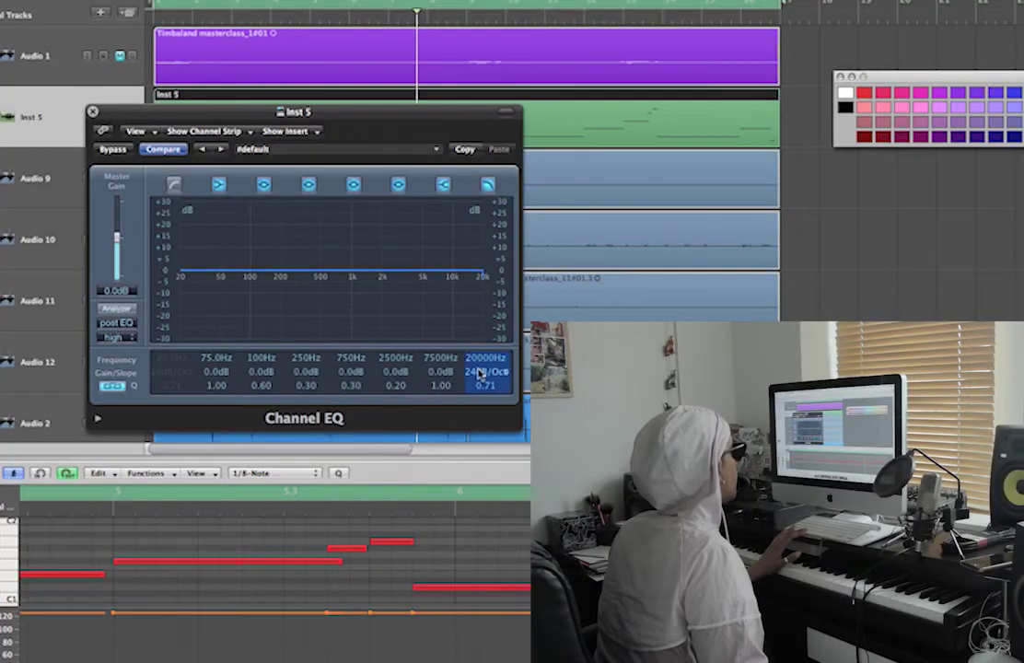
pyautogui.moveTo(508, 515); pyautogui.dragTo(509, 543)
pyautogui.press('space')
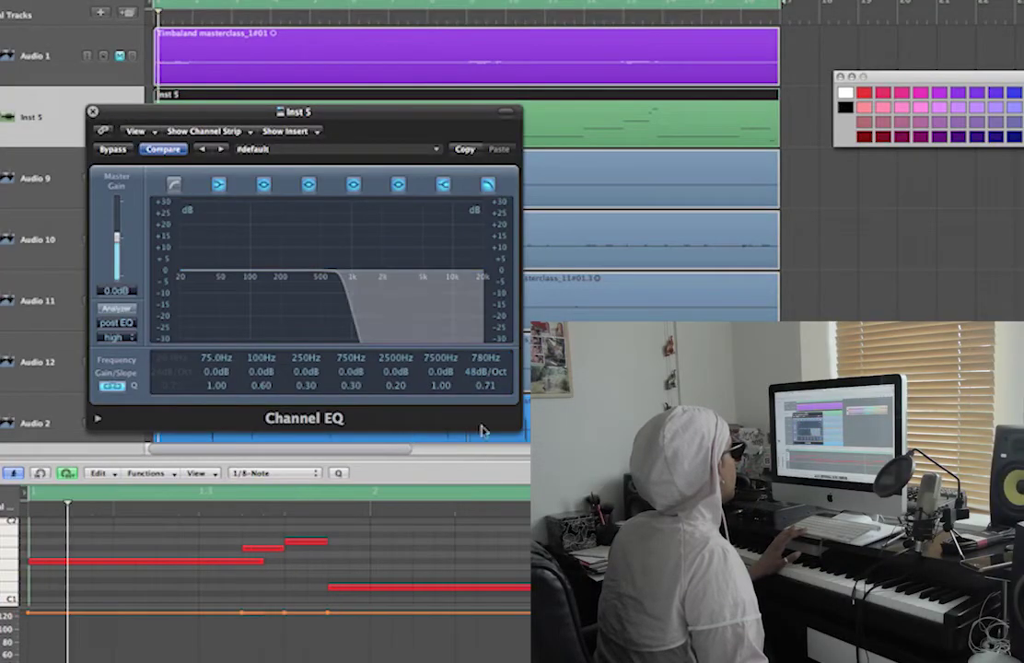
pyautogui.moveTo(480, 360)
pyautogui.mouseDown()
pyautogui.moveTo(484, 352)
pyautogui.moveTo(482, 371)
pyautogui.mouseUp()
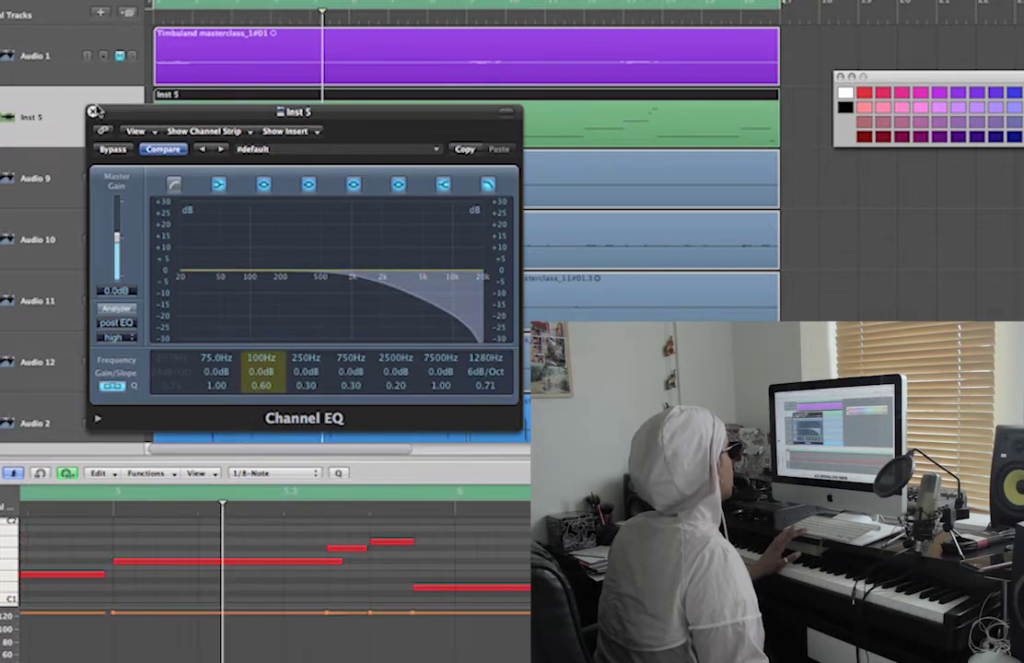
pyautogui.click(92, 112)
# - Duplicate the Inst 5 track with its settings and copy the Inst 5 region onto the new Inst 6 track
pyautogui.press('super+d')
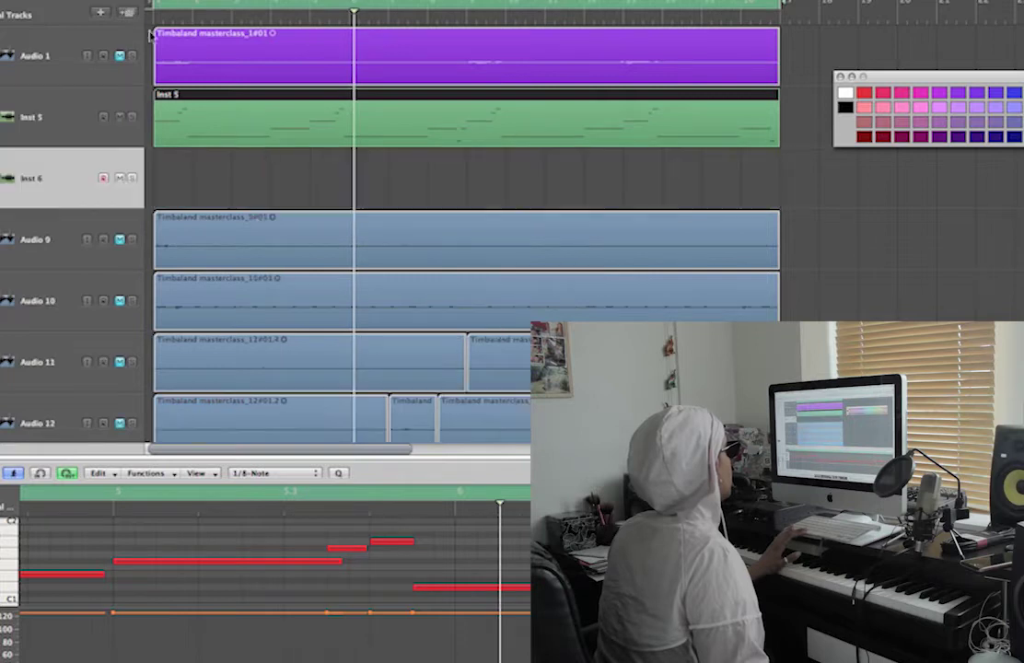
pyautogui.rightClick(260, 142)
pyautogui.click(261, 156)
pyautogui.rightClick(238, 154)
pyautogui.rightClick(240, 140)
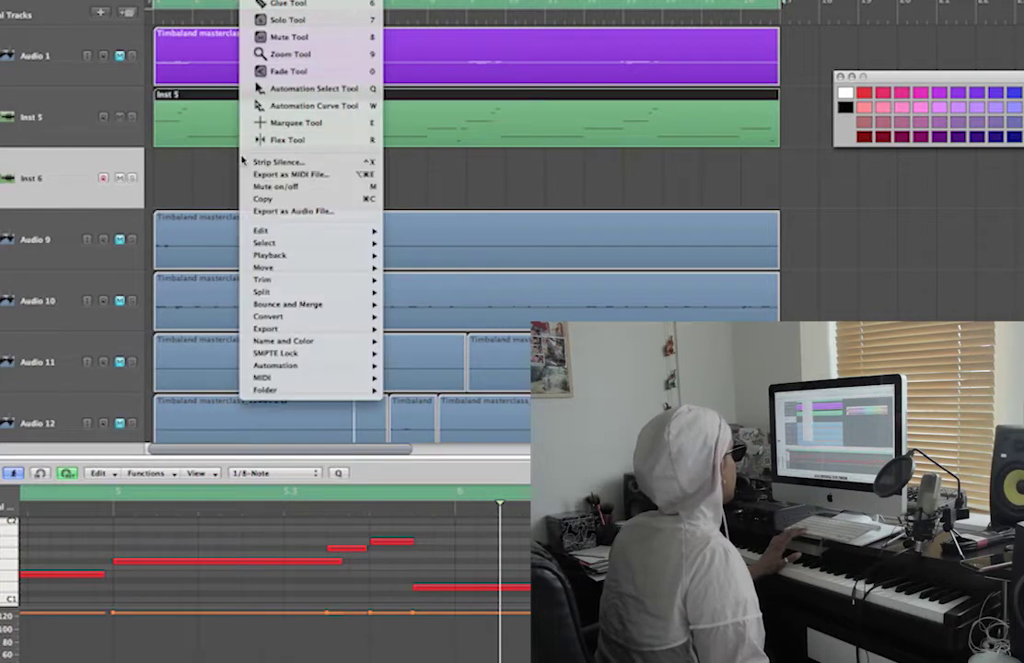
pyautogui.rightClick(214, 160)
pyautogui.click(186, 130)
pyautogui.moveTo(199, 122); pyautogui.dragTo(199, 159)
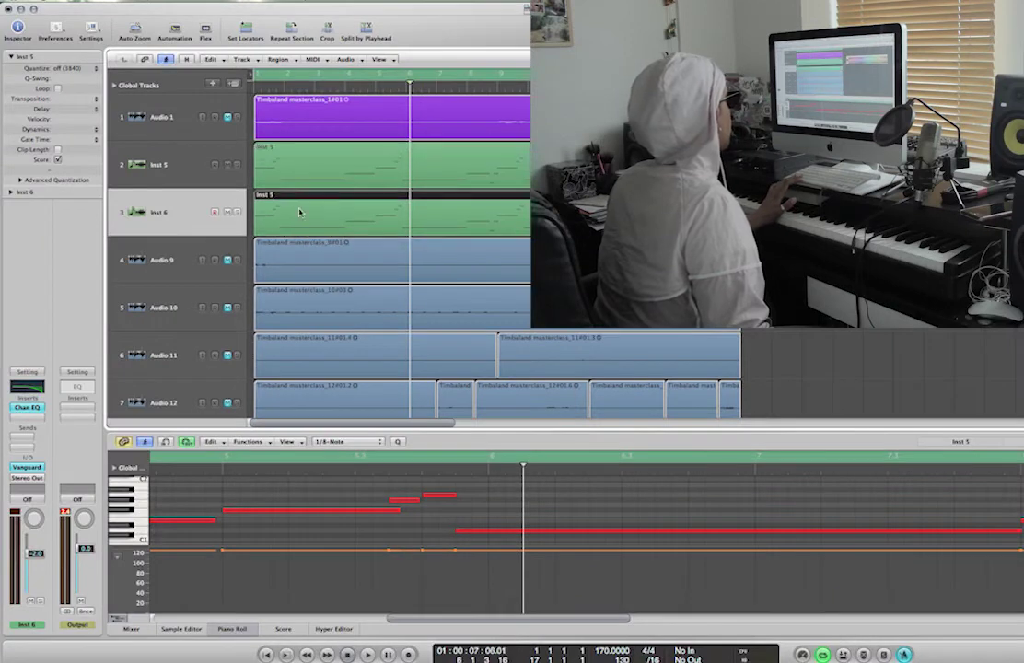
# - Transpose all notes in the copied Inst 6 region up one octave
pyautogui.click(293, 524)
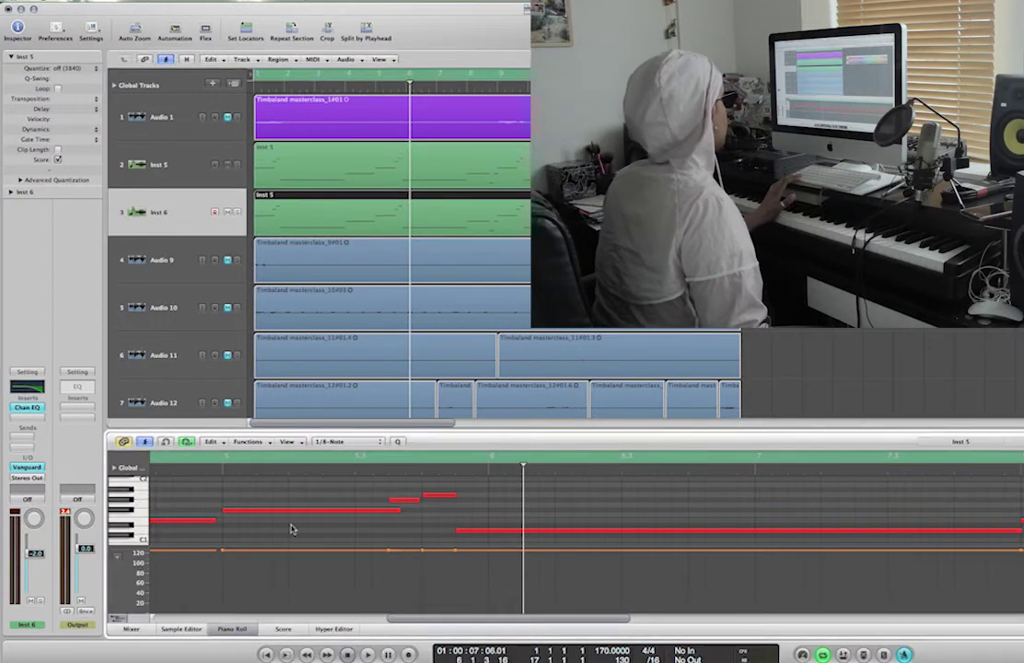
pyautogui.press('super+a')
pyautogui.hotkey('alt', 'shift', 'Up')
# - Play Inst 6 from the start, switch its Vanguard preset to LD The Beast MS, and lower all note velocities to about 90
pyautogui.press('Return')
pyautogui.press('space')
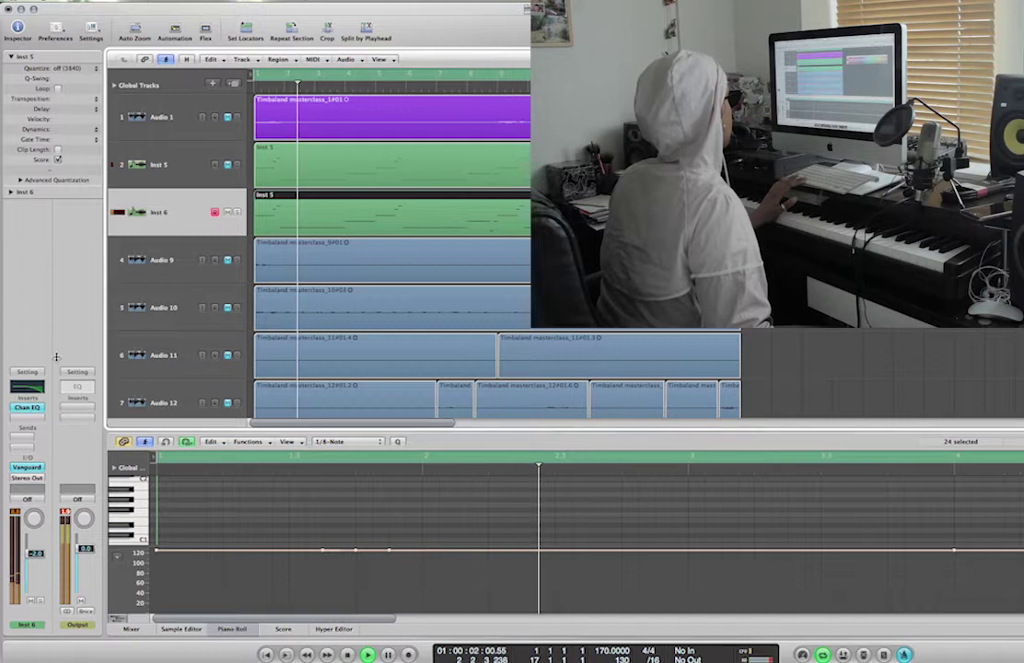
pyautogui.click(27, 467)
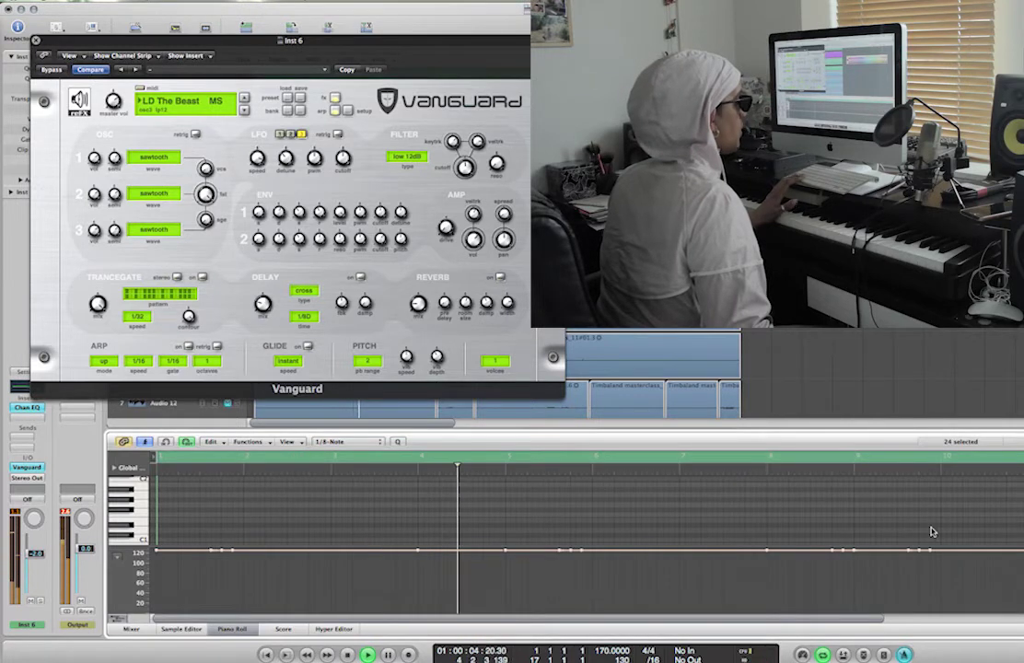
pyautogui.moveTo(930, 551); pyautogui.dragTo(930, 574)
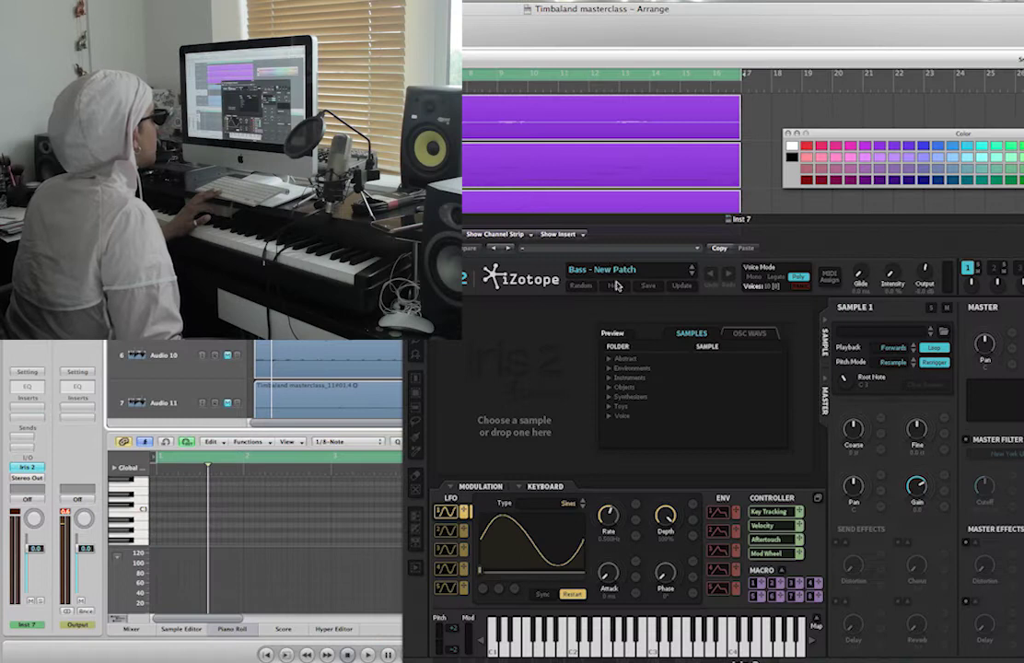
# - Load the Iris 2 Leads patch Dang on Inst 7 and record the part, undoing the first take
pyautogui.click(610, 269)
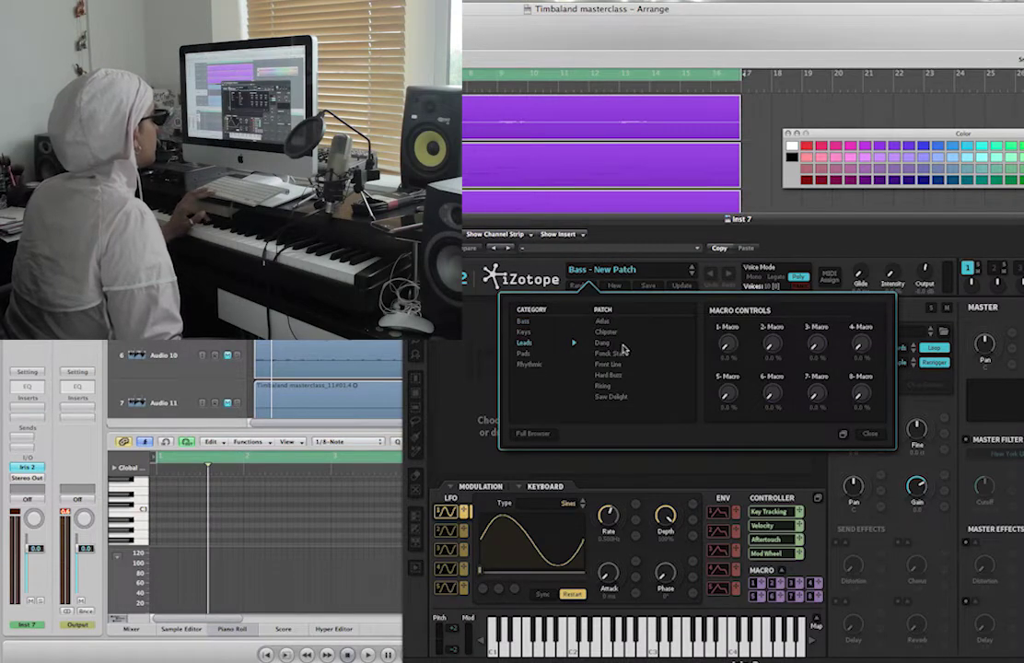
pyautogui.click(622, 345)
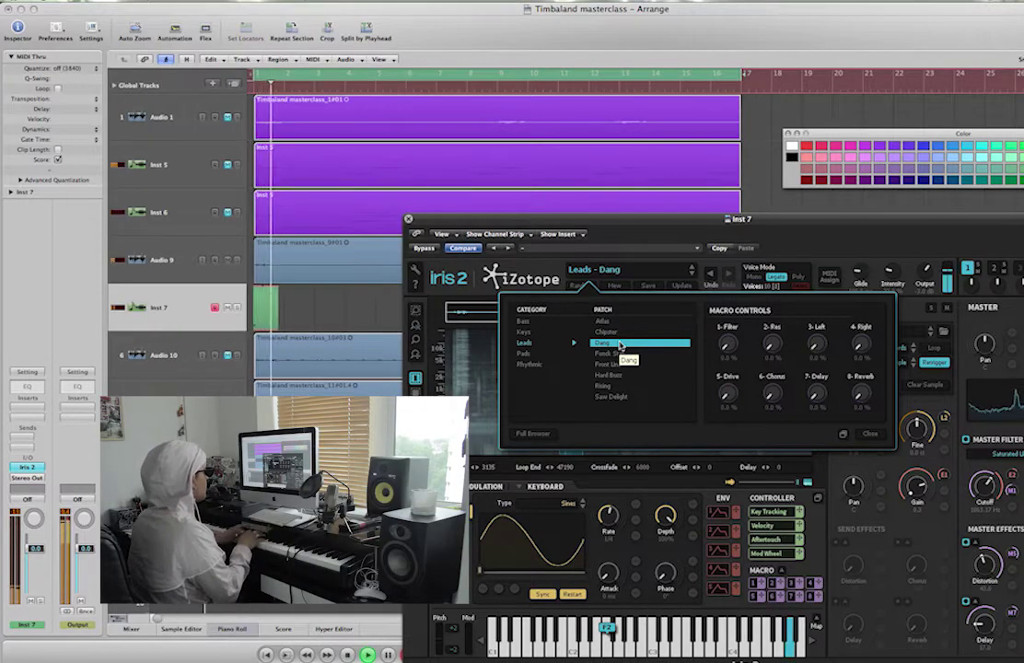
pyautogui.press('space')
pyautogui.press('super+z')
pyautogui.press('r')
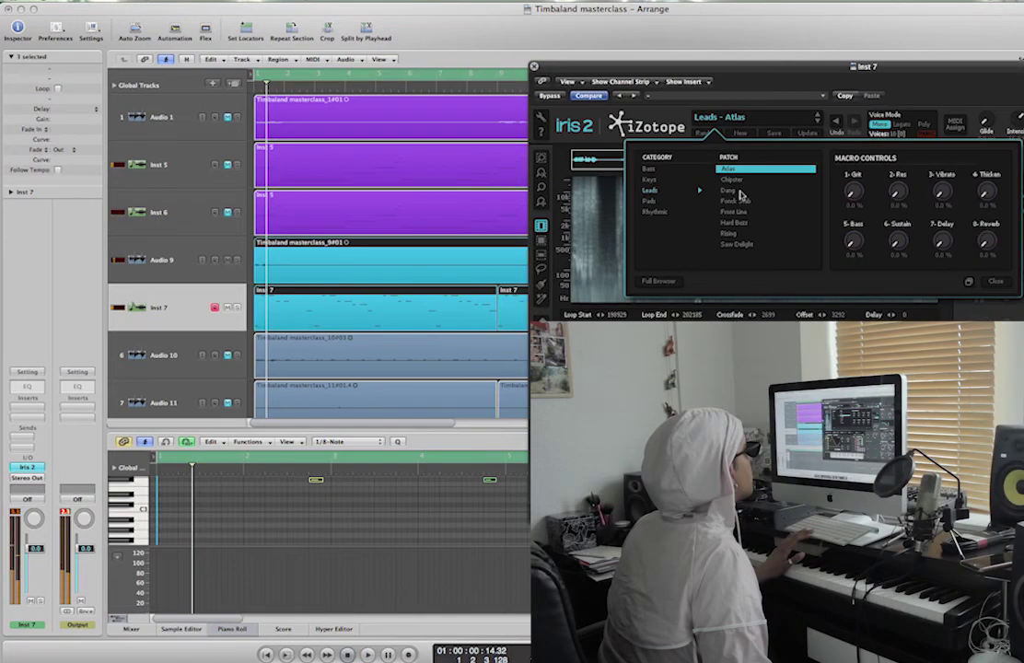
# - Colour the Audio 9 and Inst 7 regions cyan and mute Audio 9, leaving Inst 7 selected
pyautogui.click(736, 189)
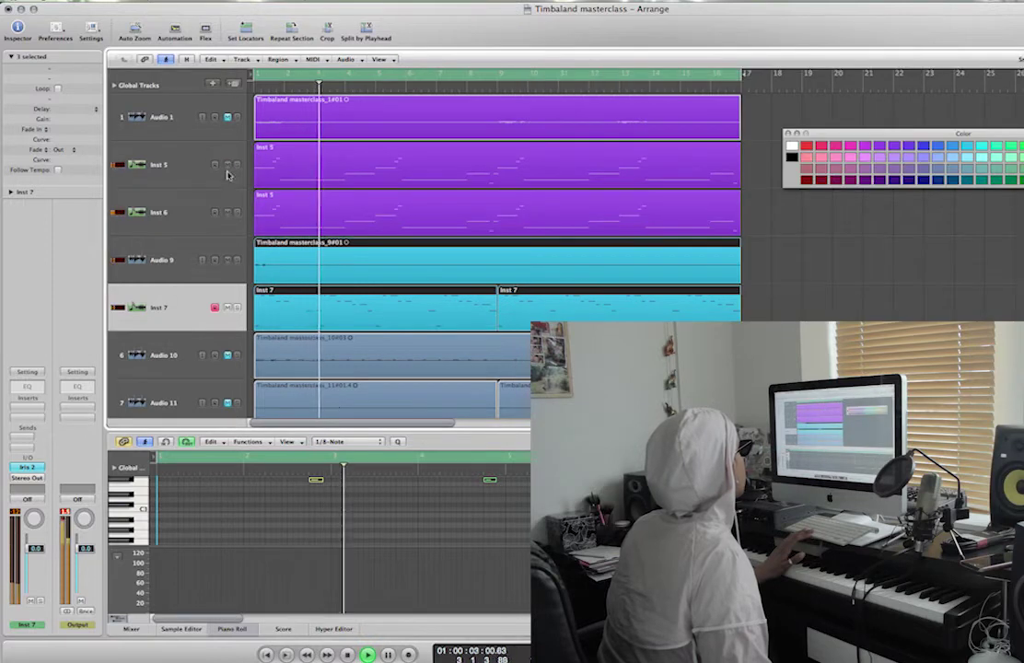
pyautogui.click(179, 271)
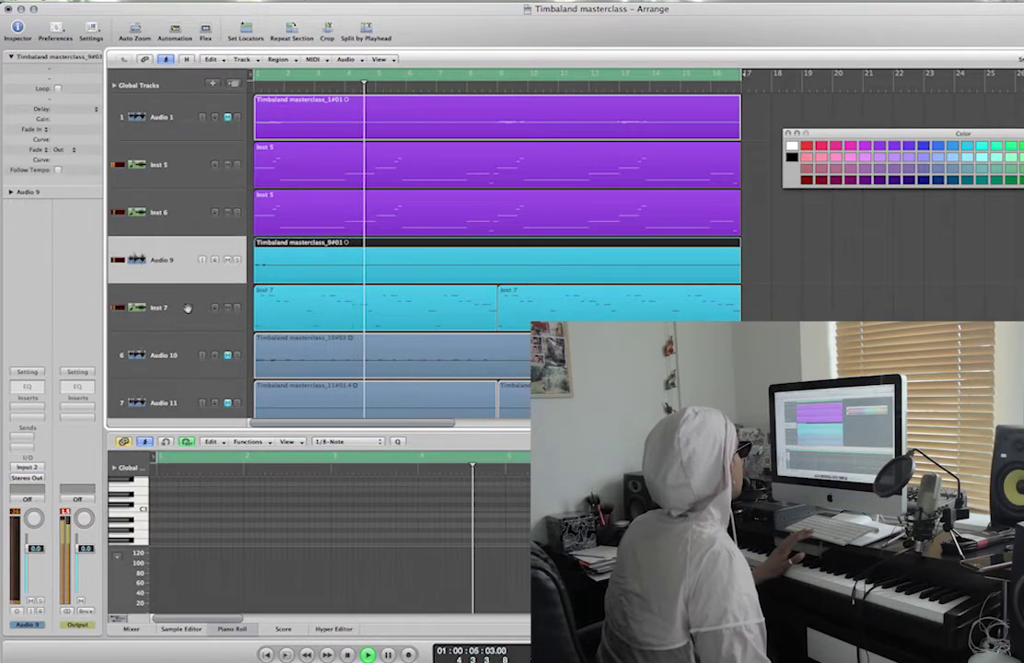
pyautogui.click(188, 306)
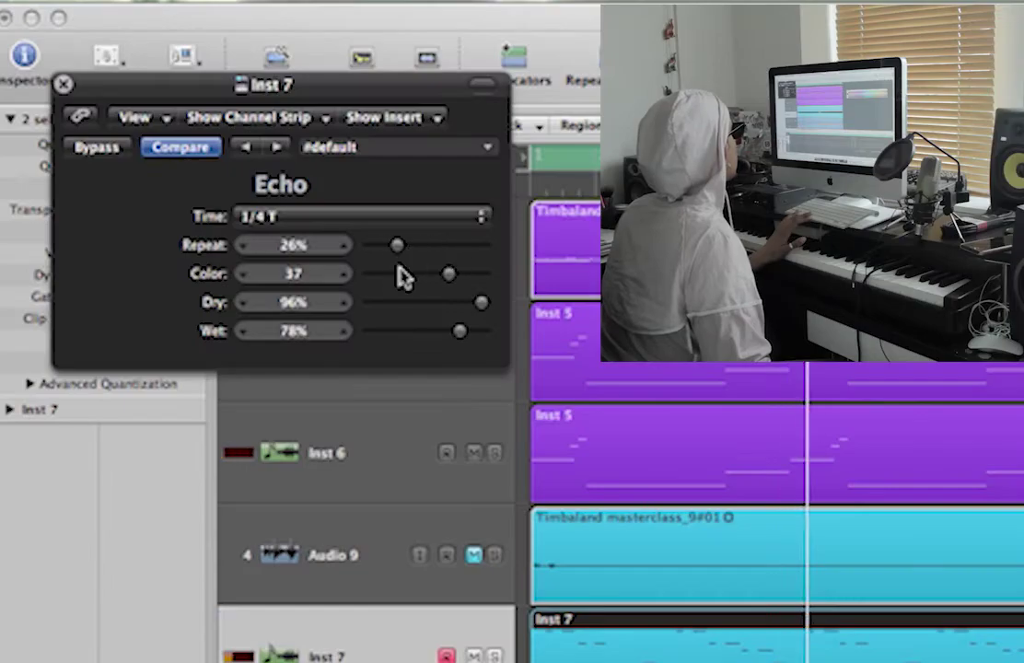
# - Set the Echo effect on Inst 7 to Color 37 and Wet 29%, and close its window
pyautogui.moveTo(402, 276)
pyautogui.mouseDown()
pyautogui.moveTo(389, 274)
pyautogui.moveTo(420, 272)
pyautogui.mouseUp()
pyautogui.moveTo(458, 331); pyautogui.dragTo(394, 332)
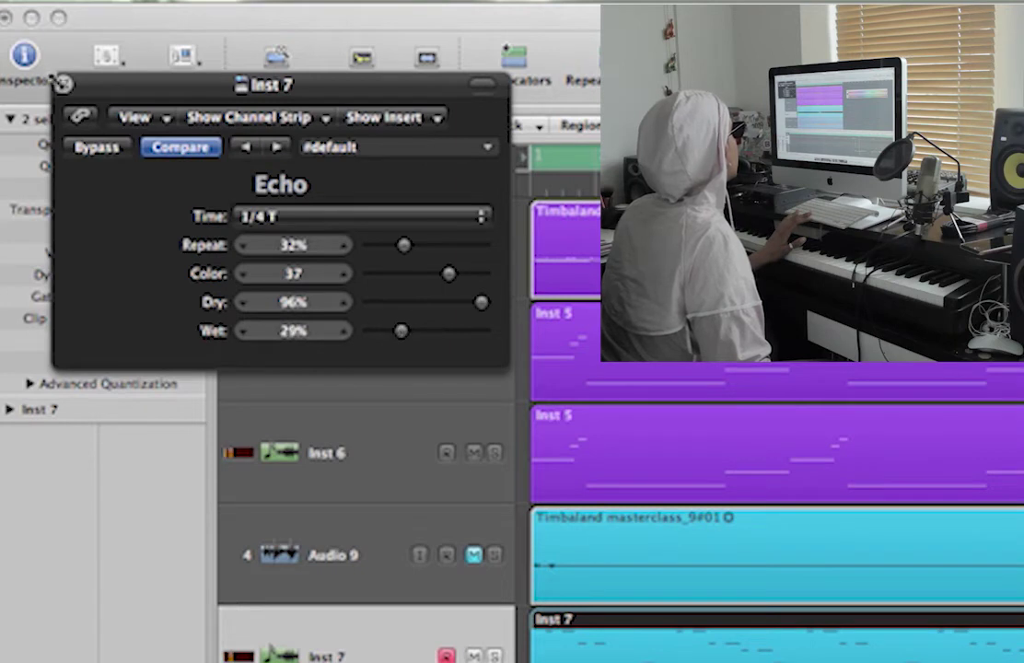
pyautogui.click(63, 84)
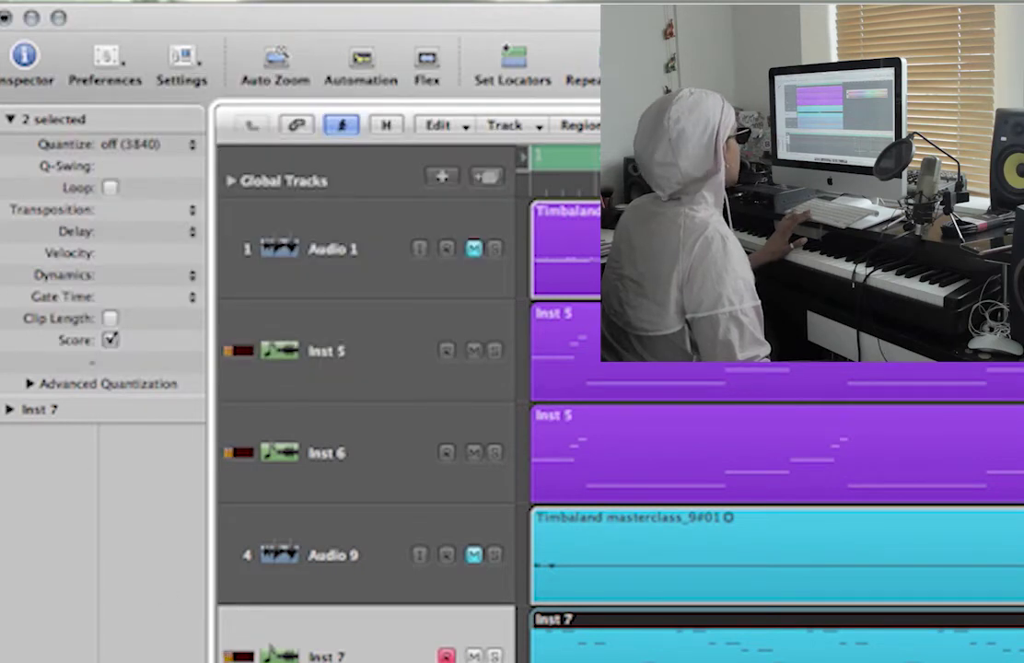
# - Unmute and select the Audio 10 track, and mute the Inst 5, Inst 6 and Inst 7 tracks
pyautogui.scroll(1, 873, 507)
pyautogui.scroll(-5, 852, 512)
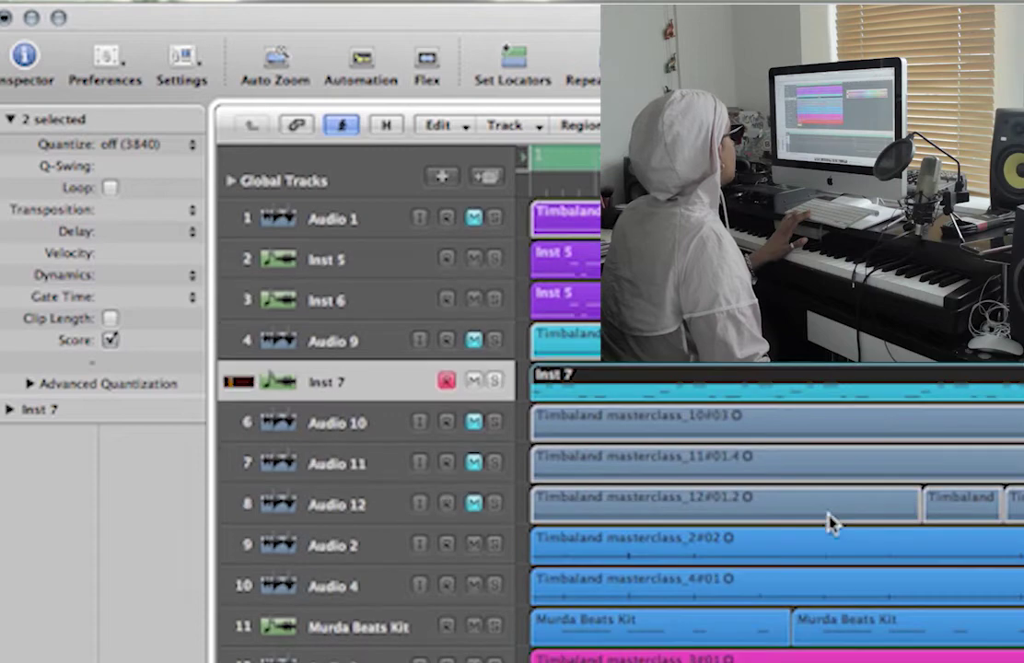
pyautogui.press('super+Down')
pyautogui.click(471, 436)
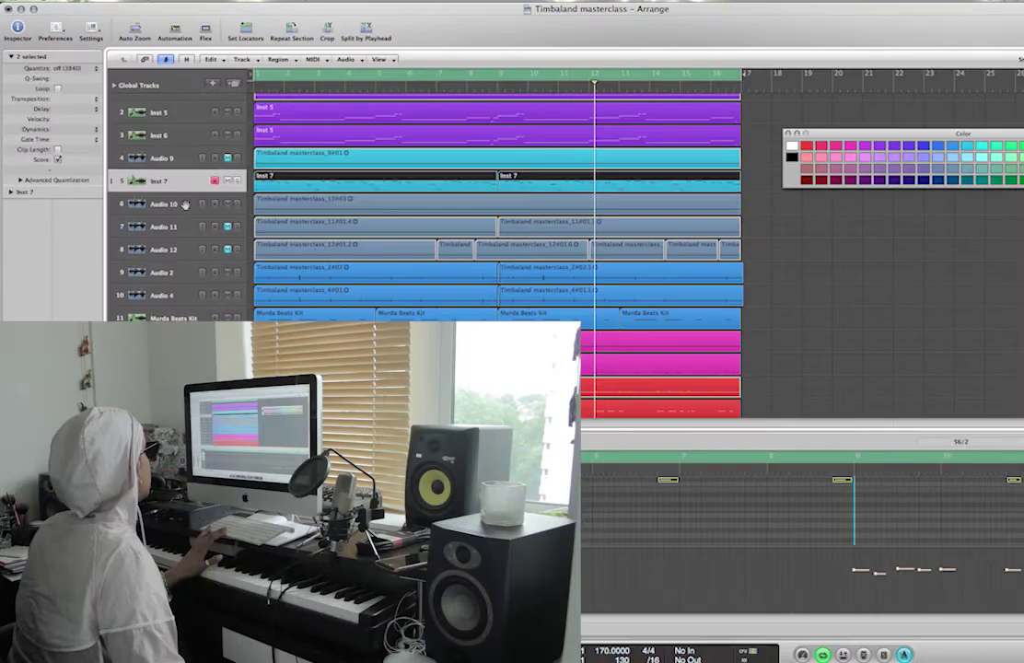
pyautogui.click(379, 434)
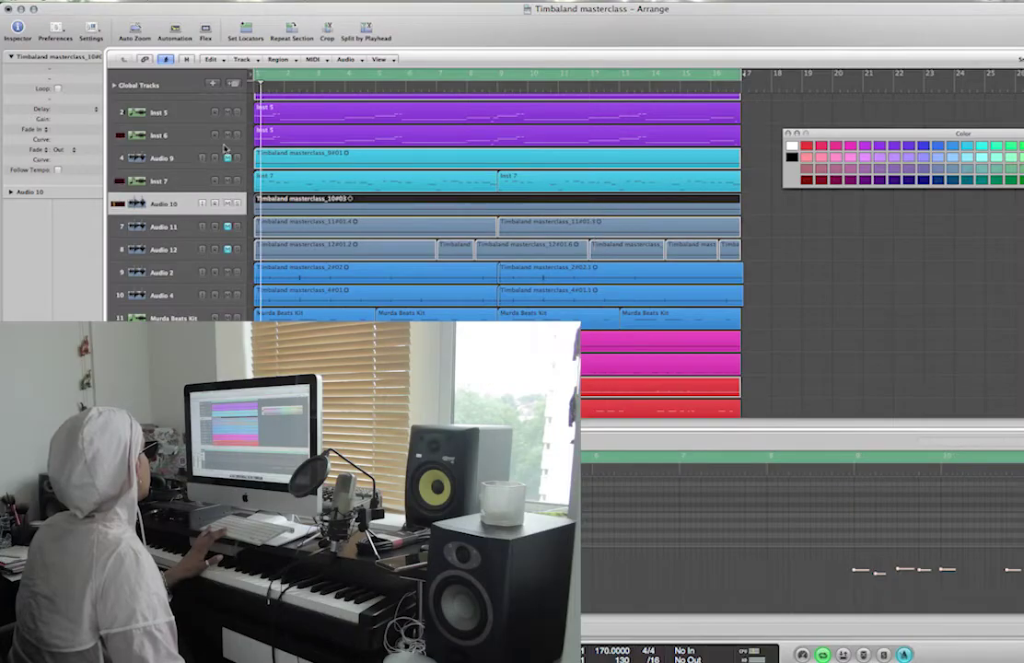
pyautogui.moveTo(228, 116); pyautogui.dragTo(228, 185)
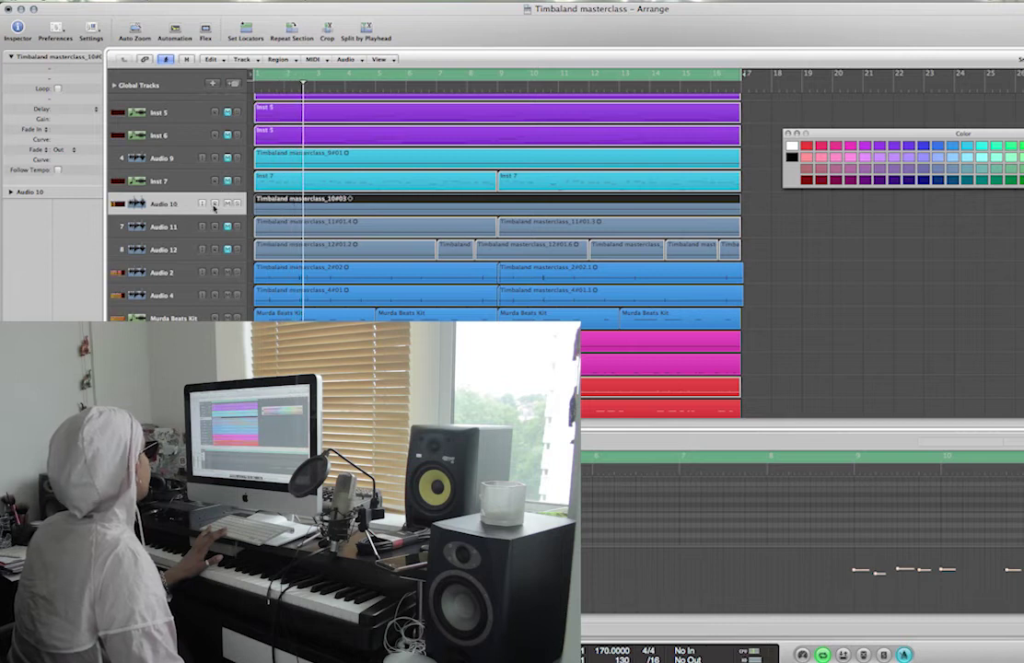
pyautogui.press('alt+super+n')
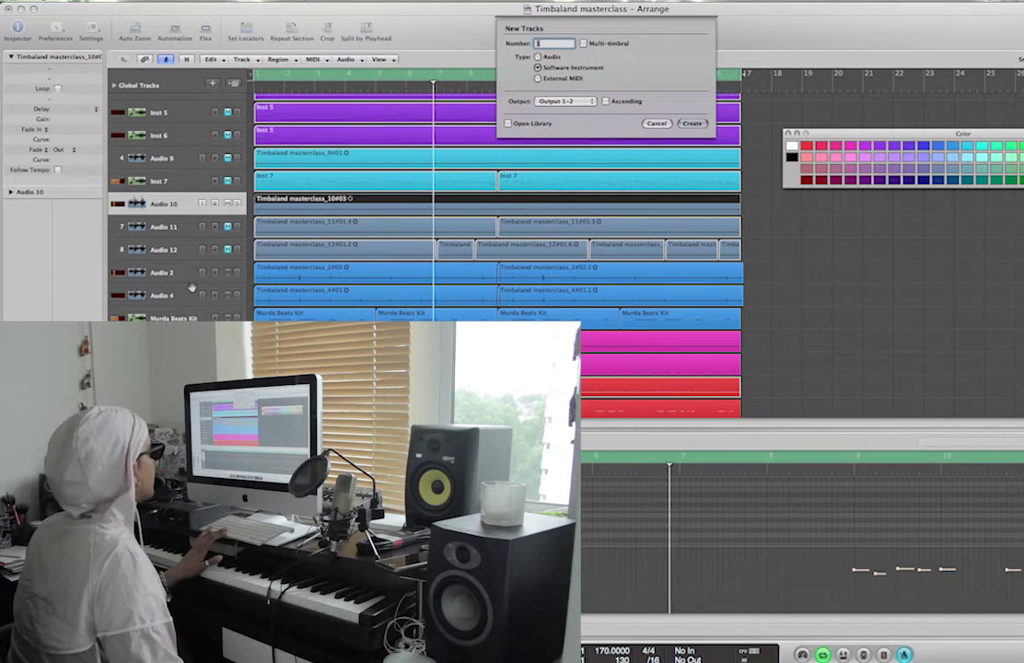
pyautogui.click(685, 124)
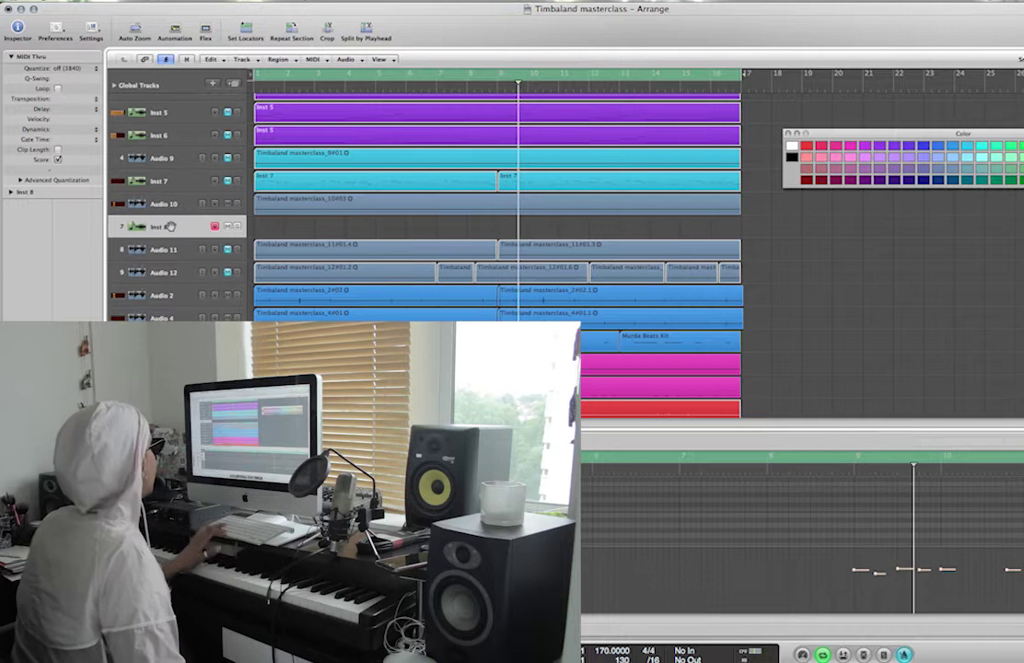
pyautogui.press('super+BackSpace')
# - Duplicate the Inst 7 track with its settings and move the new Inst 8 track below Audio 10
pyautogui.click(169, 177)
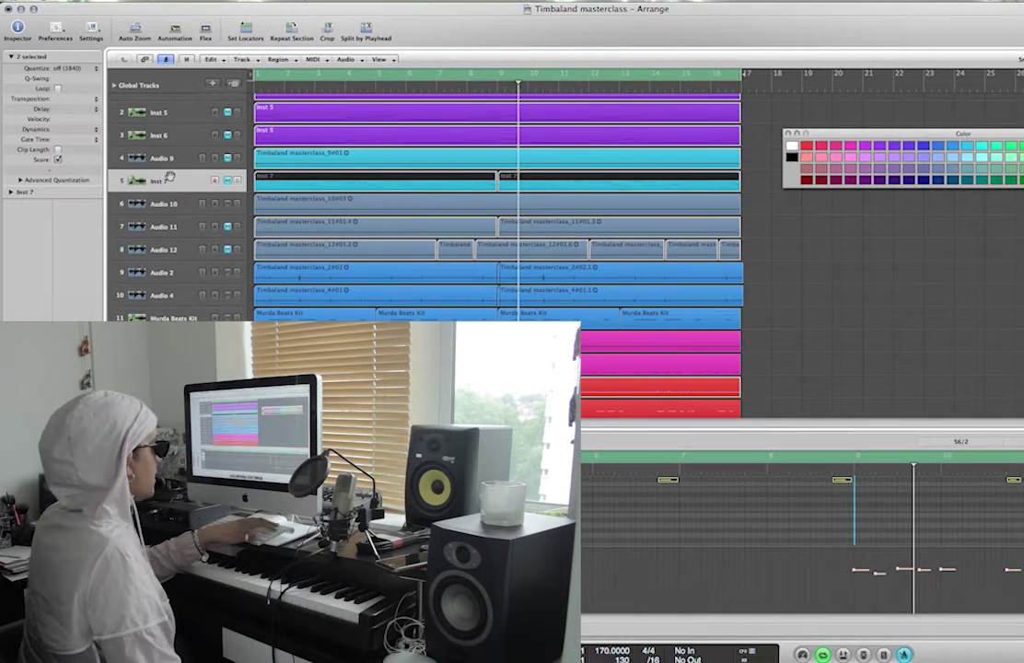
pyautogui.press('BackSpace')
pyautogui.press('super+z')
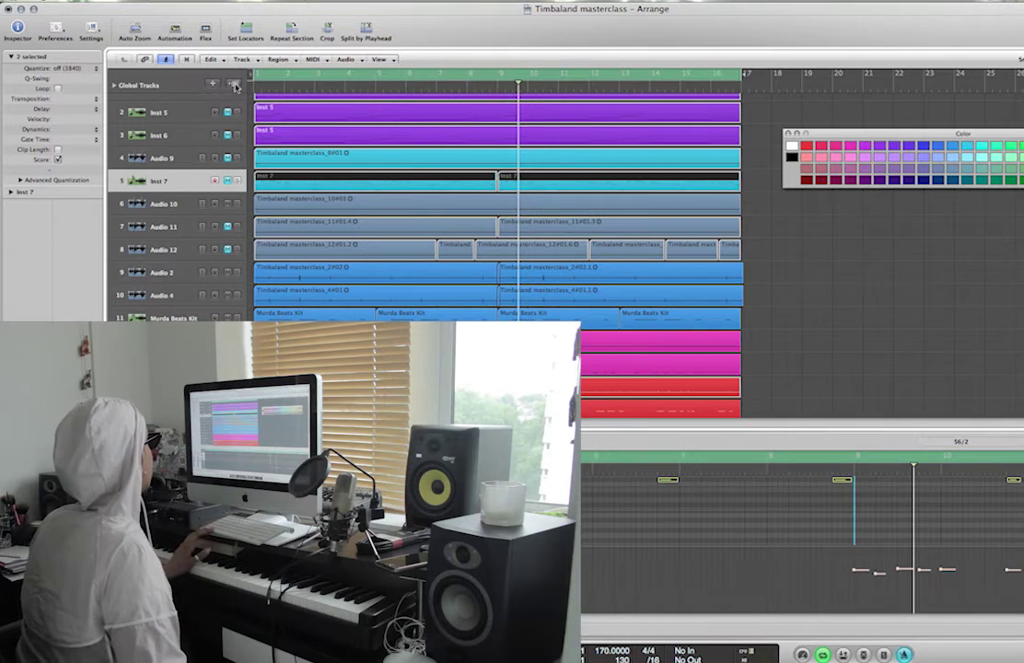
pyautogui.click(235, 86)
pyautogui.moveTo(154, 204); pyautogui.dragTo(142, 232)
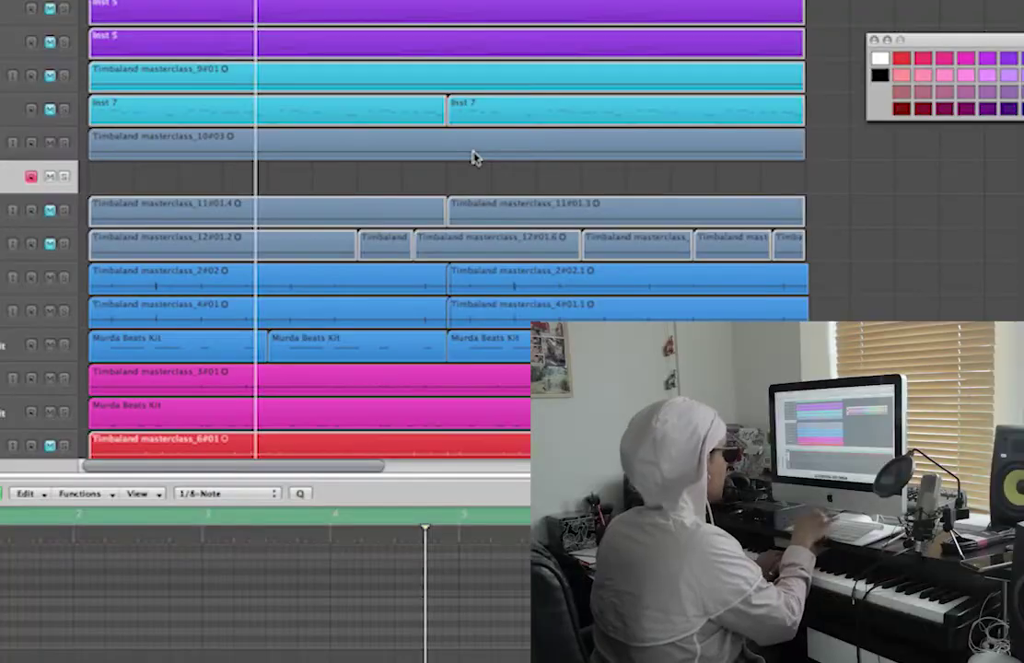
# - Unmute the Inst 8 track and record its melody from the vocal idea on Audio 10
pyautogui.press('KP_Multiply')
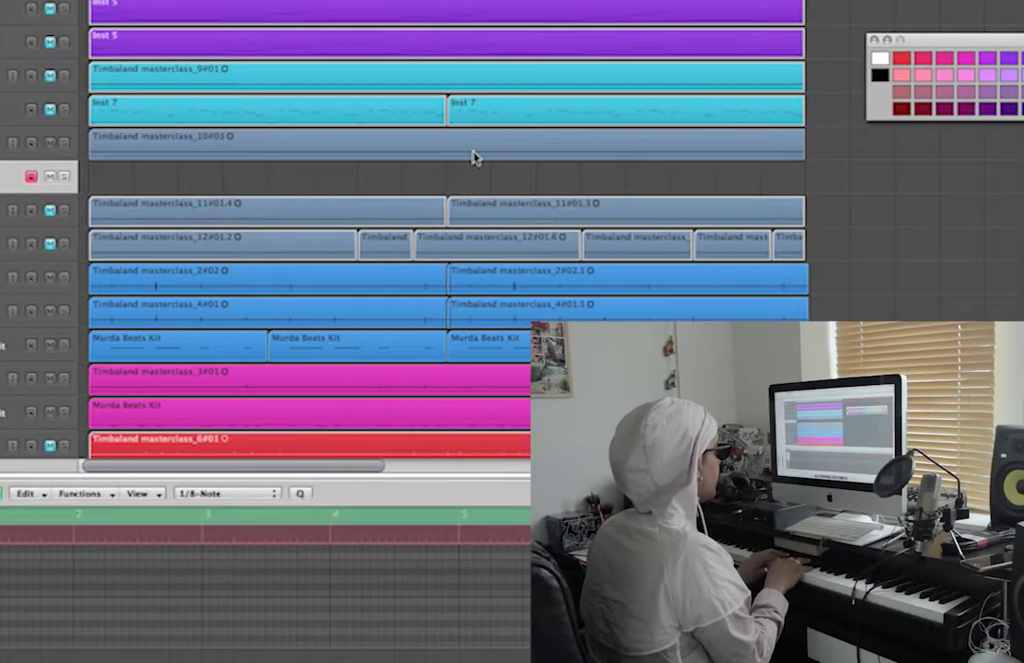
pyautogui.press('r')
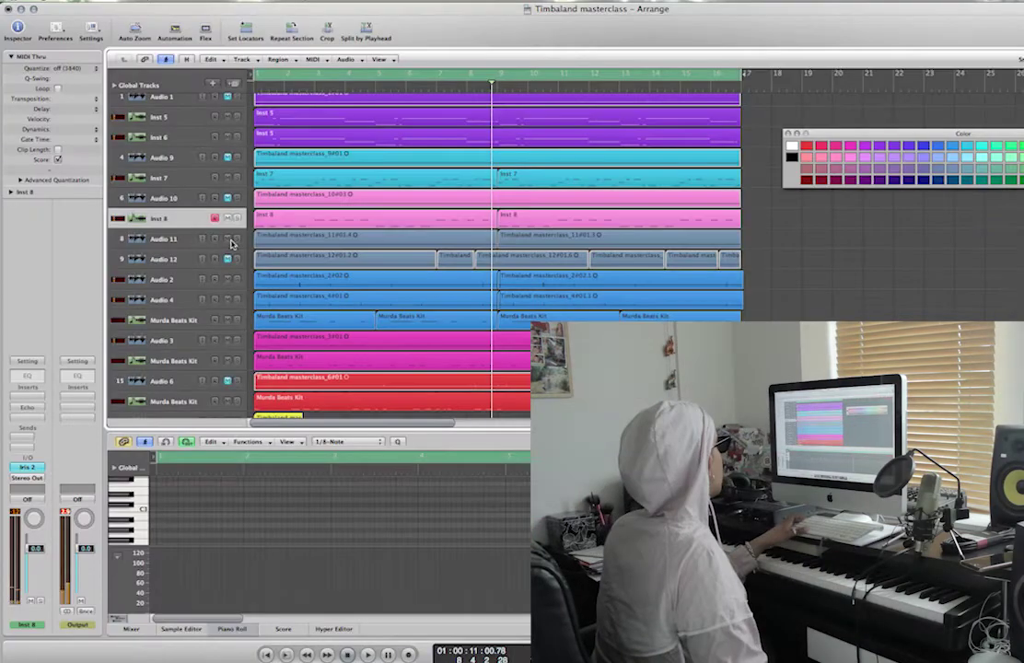
# - Select the Audio 11 track and create one new software instrument track below it
pyautogui.click(162, 242)
pyautogui.press('z')
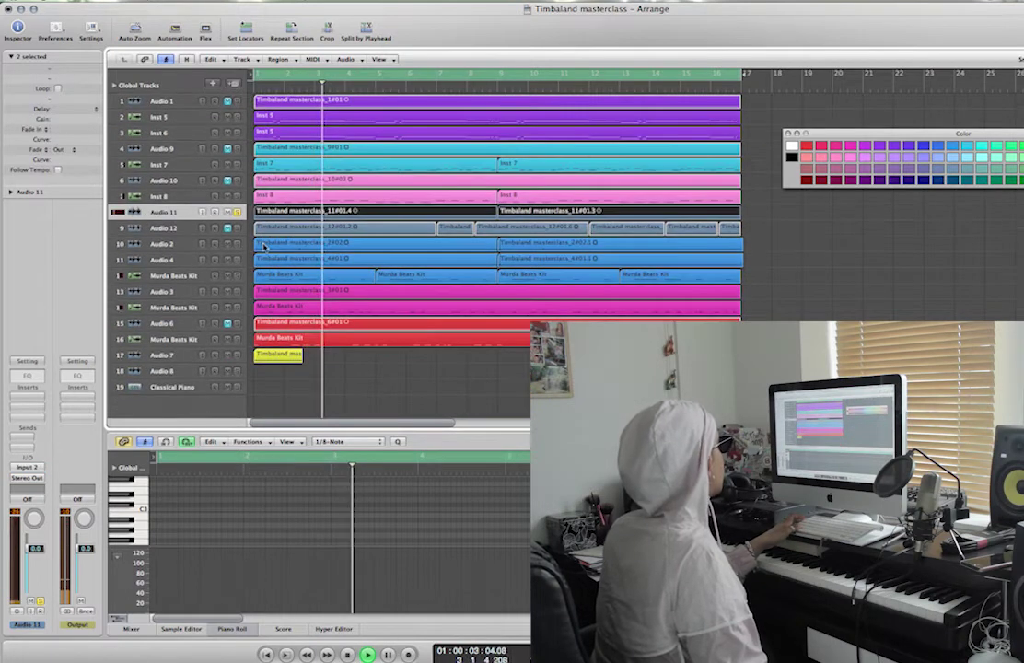
pyautogui.press('z')
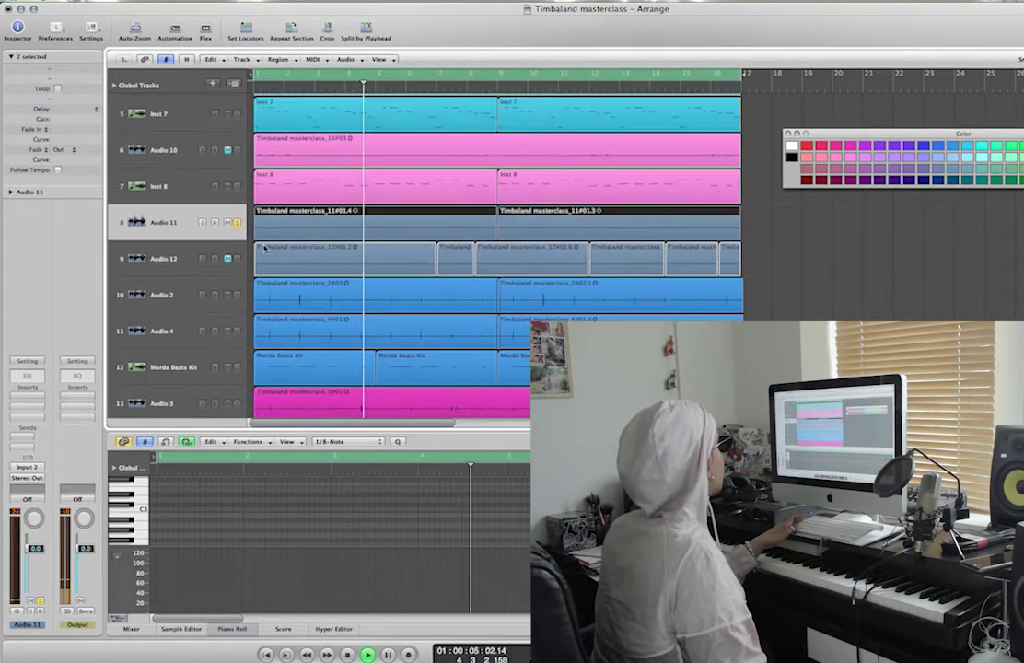
pyautogui.hotkey('ctrl', 'Up')
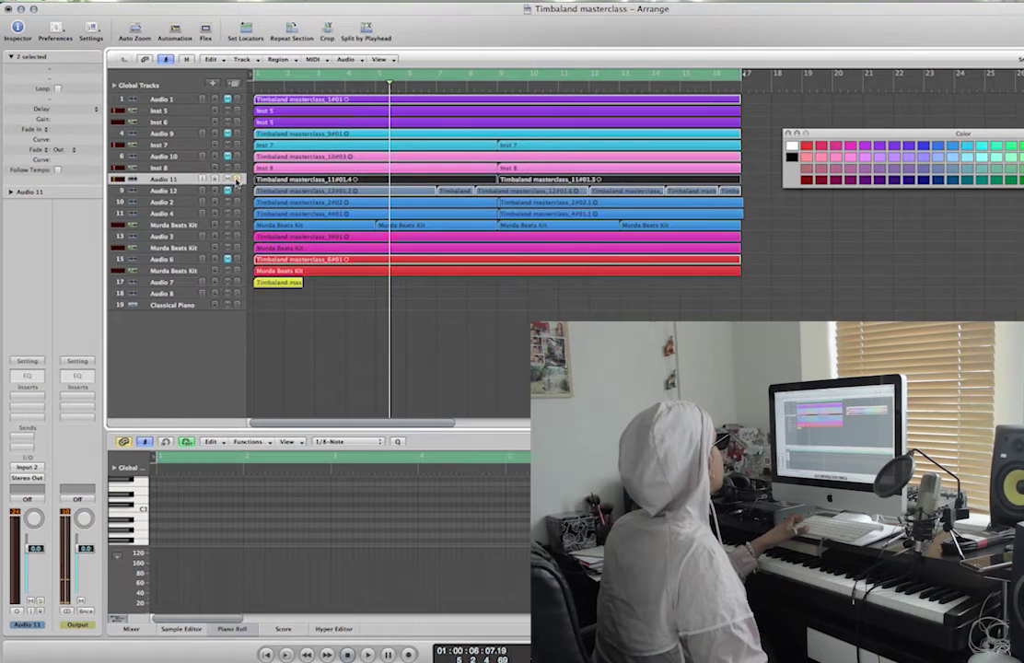
pyautogui.click(211, 84)
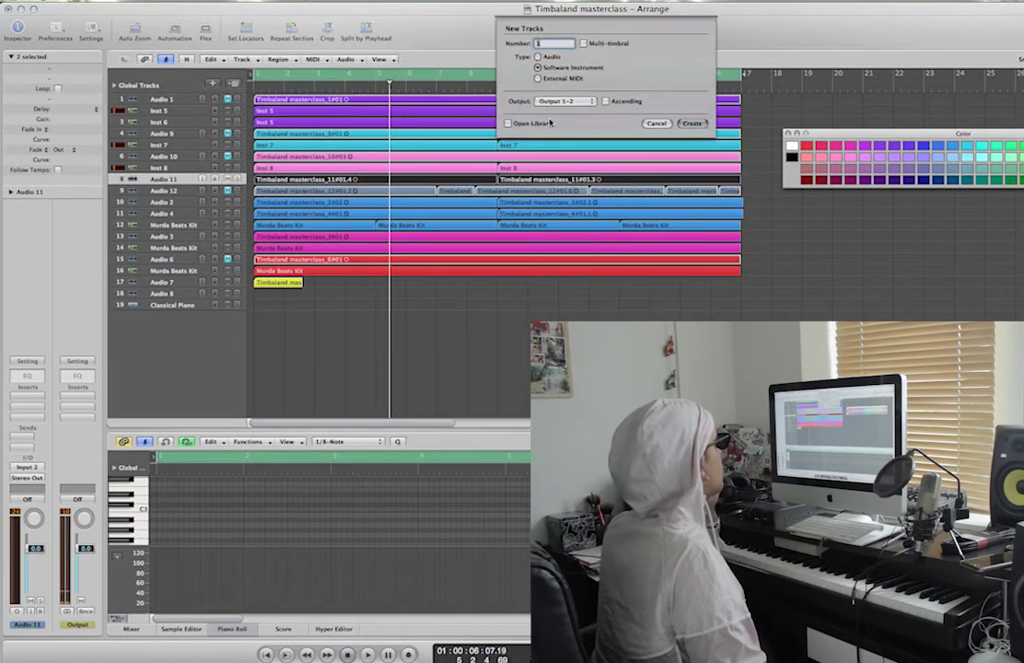
pyautogui.click(691, 124)
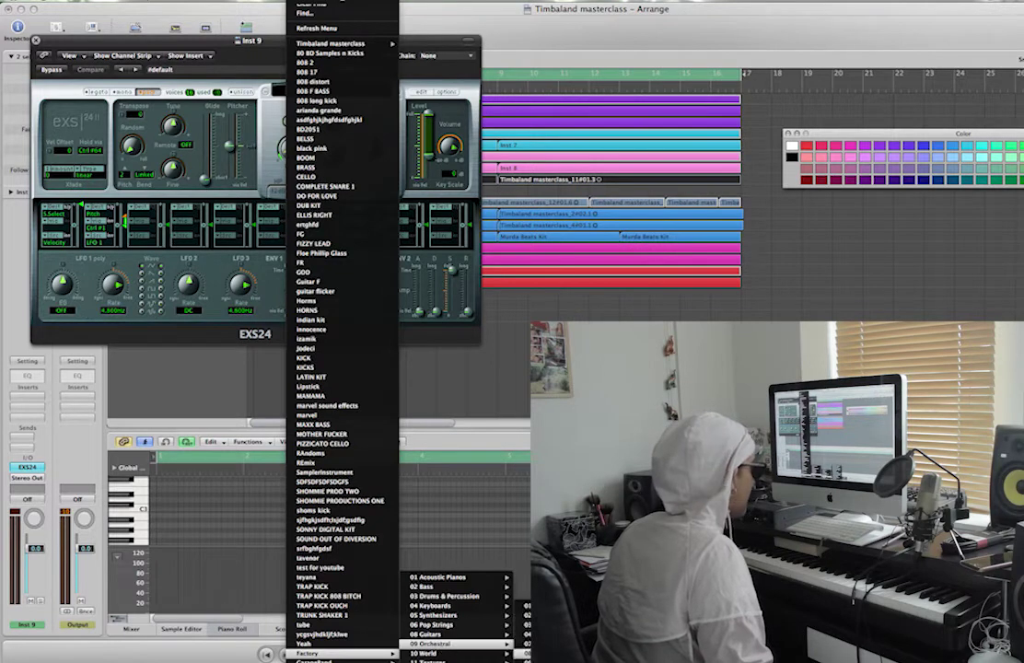
# - Load the Church Choir instrument into the new track's EXS24 sampler and record the choir part
pyautogui.click(644, 648)
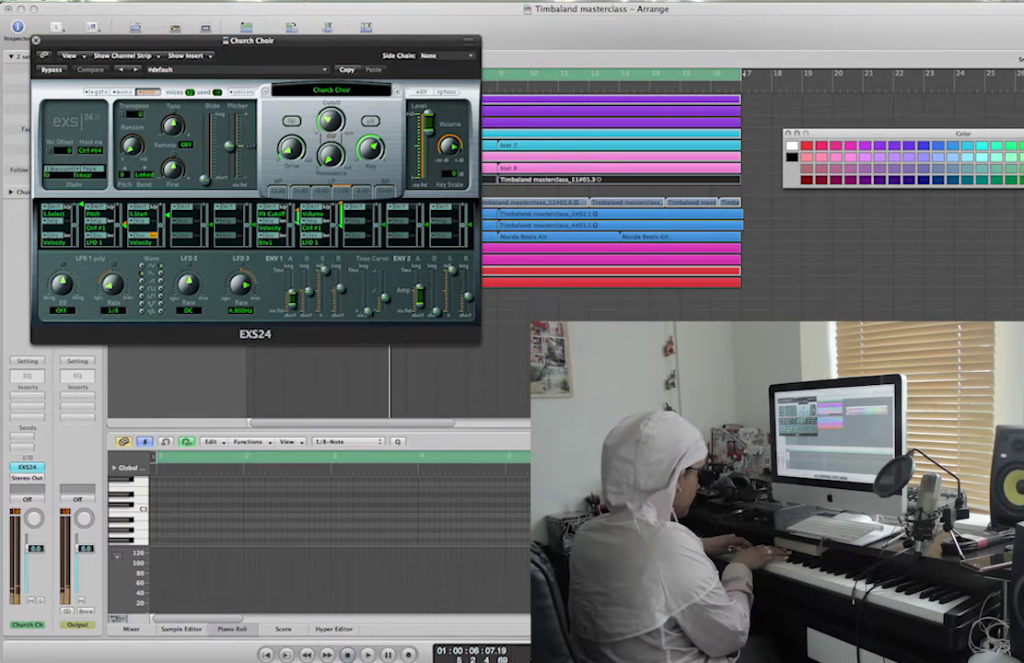
pyautogui.press('r')
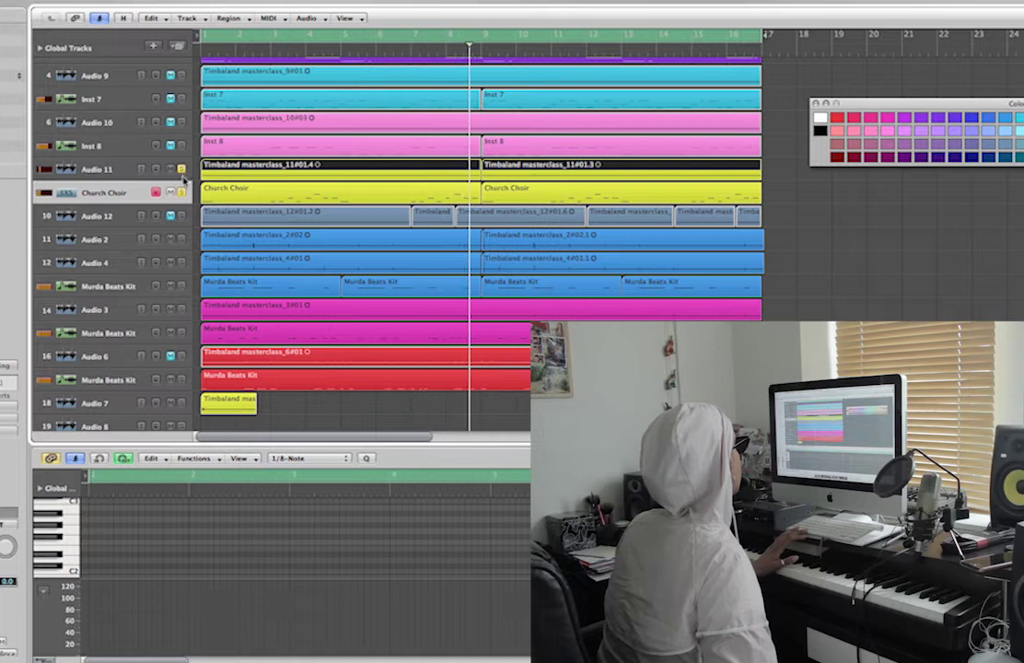
# - Turn off solo on Audio 11 and Church Choir, unmute Audio 9 and Inst 7, and restart playback
pyautogui.click(182, 169)
pyautogui.scroll(3, 179, 197)
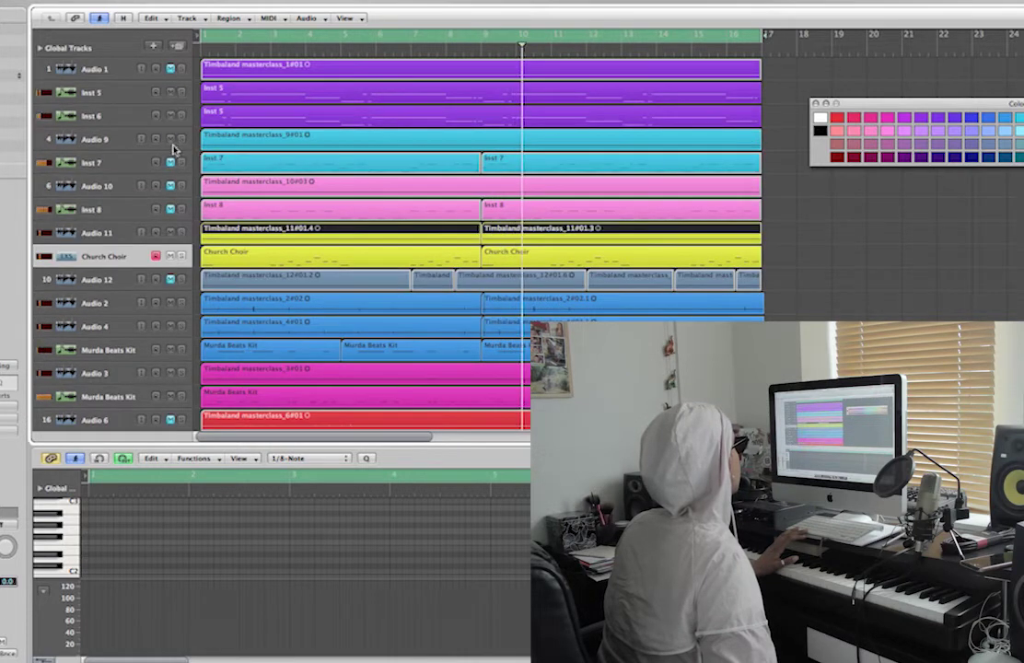
pyautogui.click(148, 164)
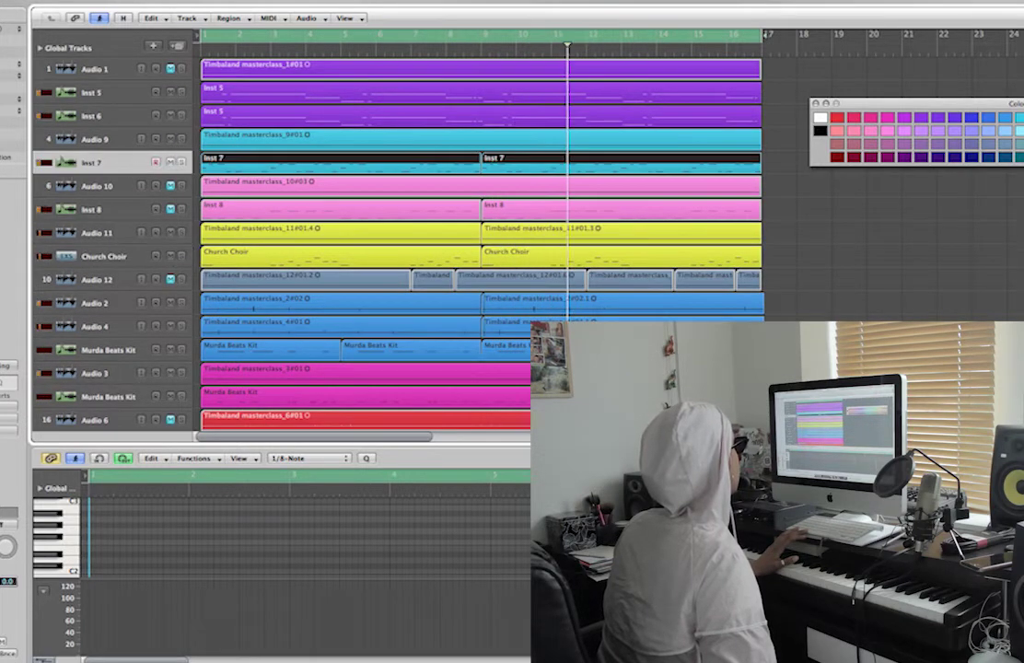
pyautogui.press('space')
pyautogui.press('space')
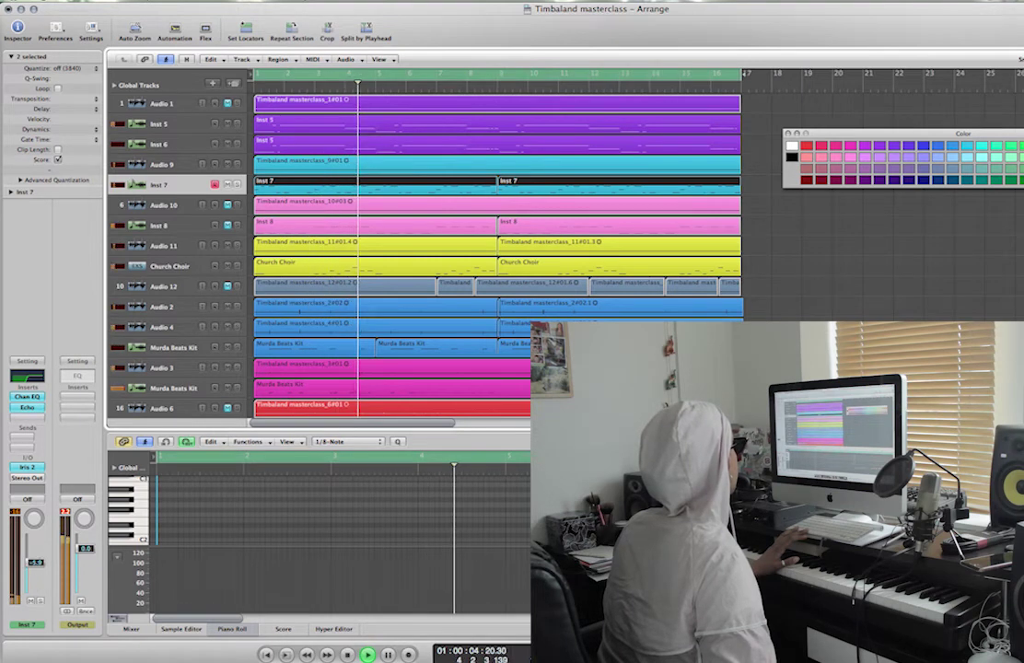
pyautogui.click(181, 265)
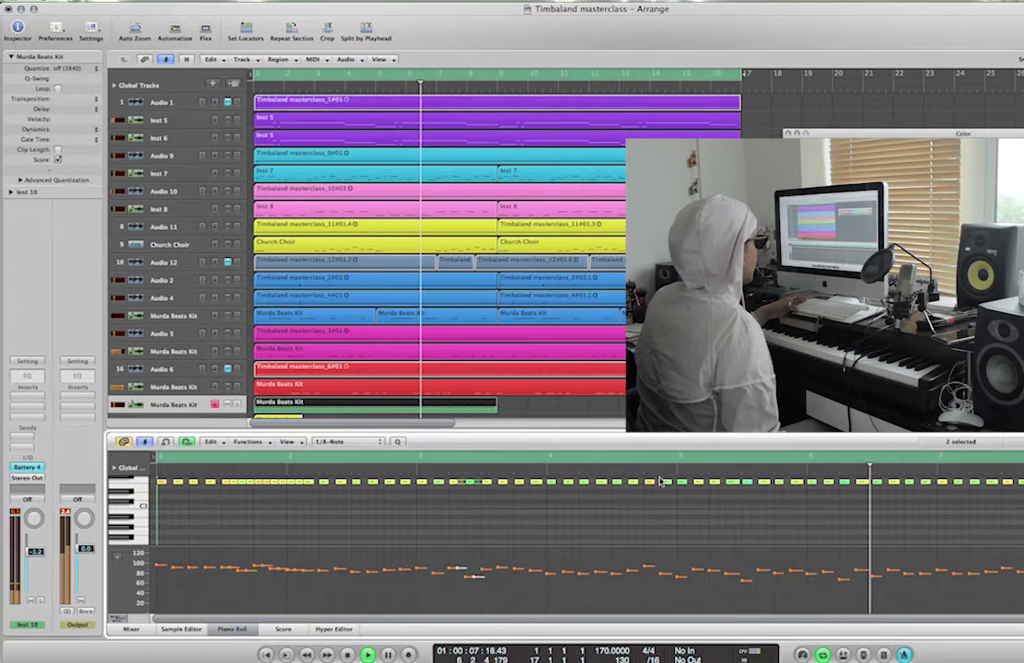
# - Add a fast note roll across bar 4 of the green Murda Beats Kit region and select two notes in bar 6
pyautogui.moveTo(669, 476); pyautogui.dragTo(558, 565)
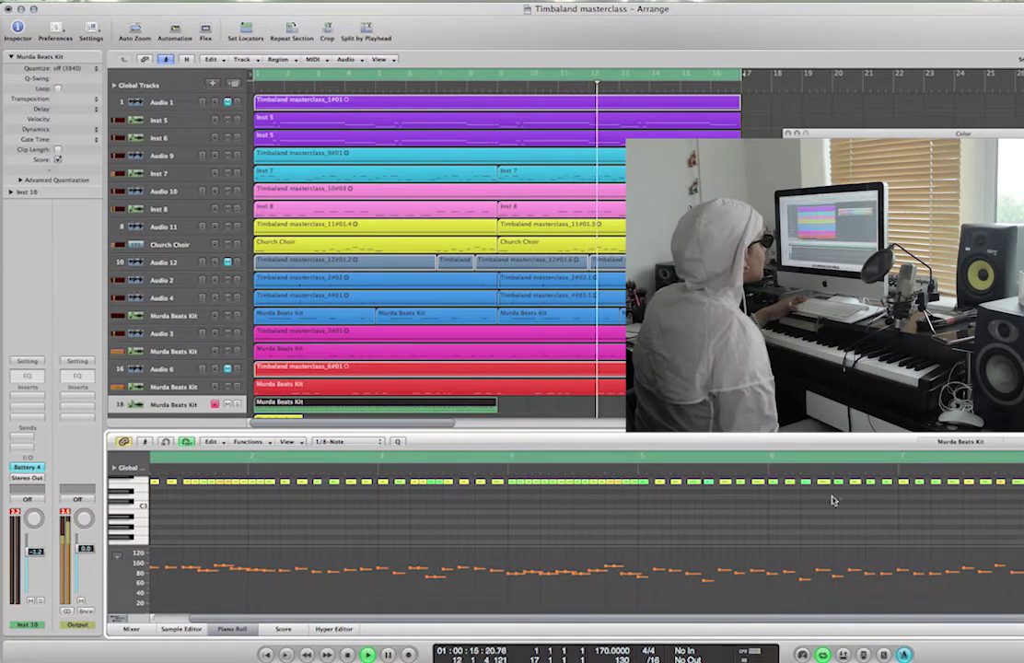
pyautogui.moveTo(807, 488); pyautogui.dragTo(814, 488)
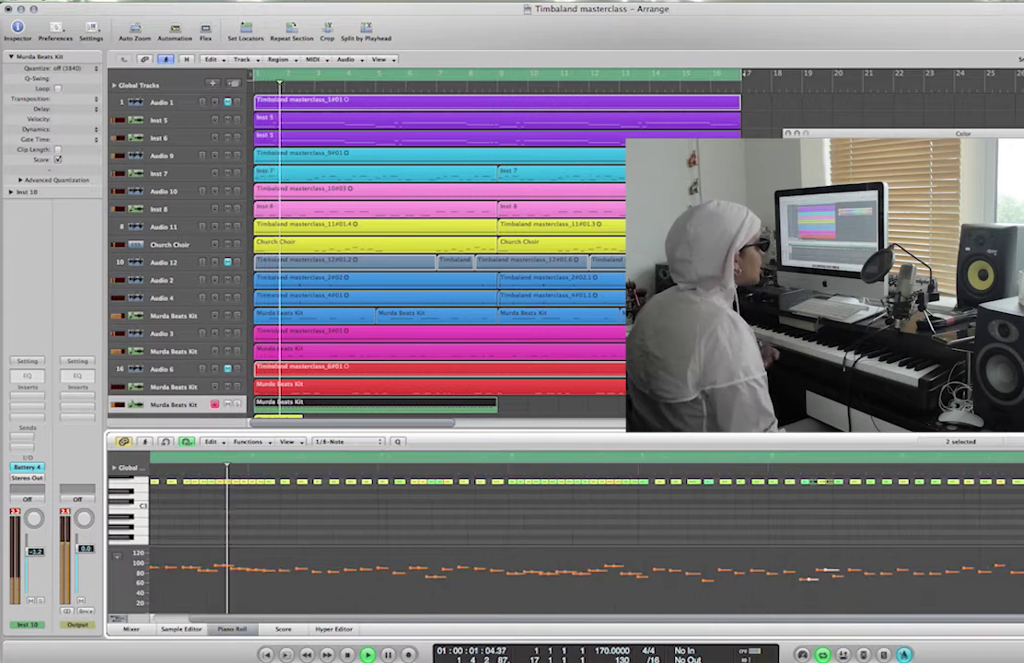
pyautogui.hotkey('ctrl', 'Left')
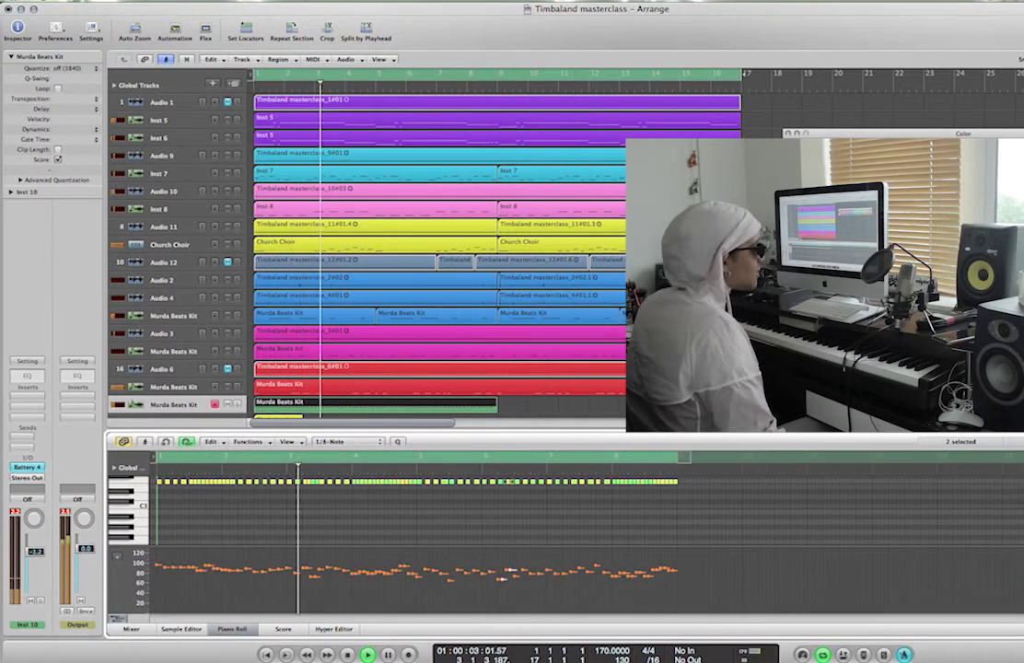
pyautogui.press('super+Right')
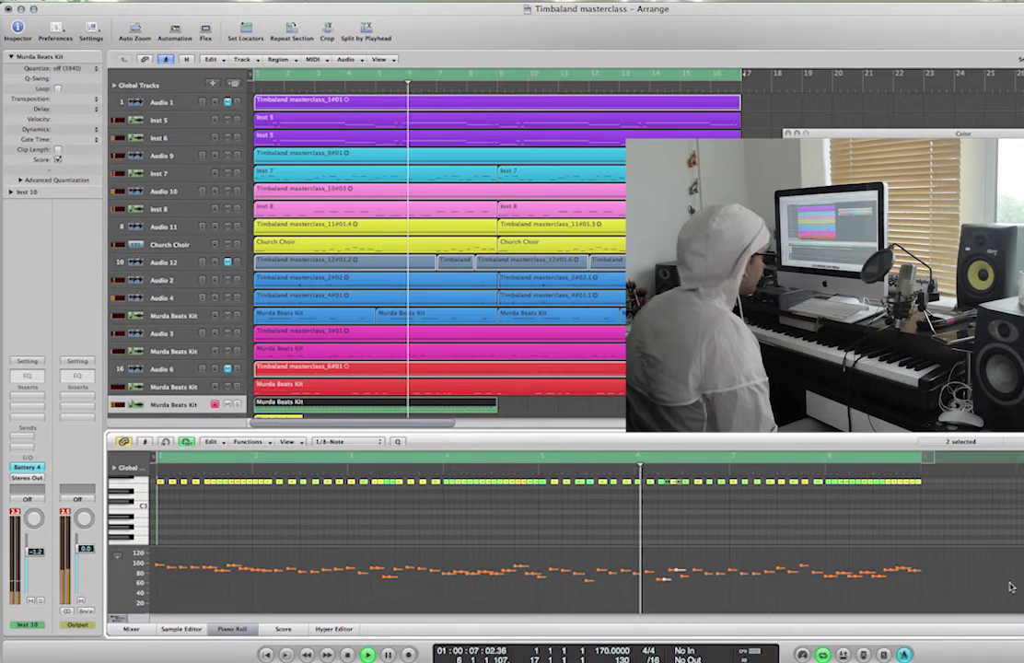
pyautogui.moveTo(722, 493)
pyautogui.mouseDown()
pyautogui.moveTo(738, 468)
pyautogui.moveTo(714, 503)
pyautogui.mouseUp()
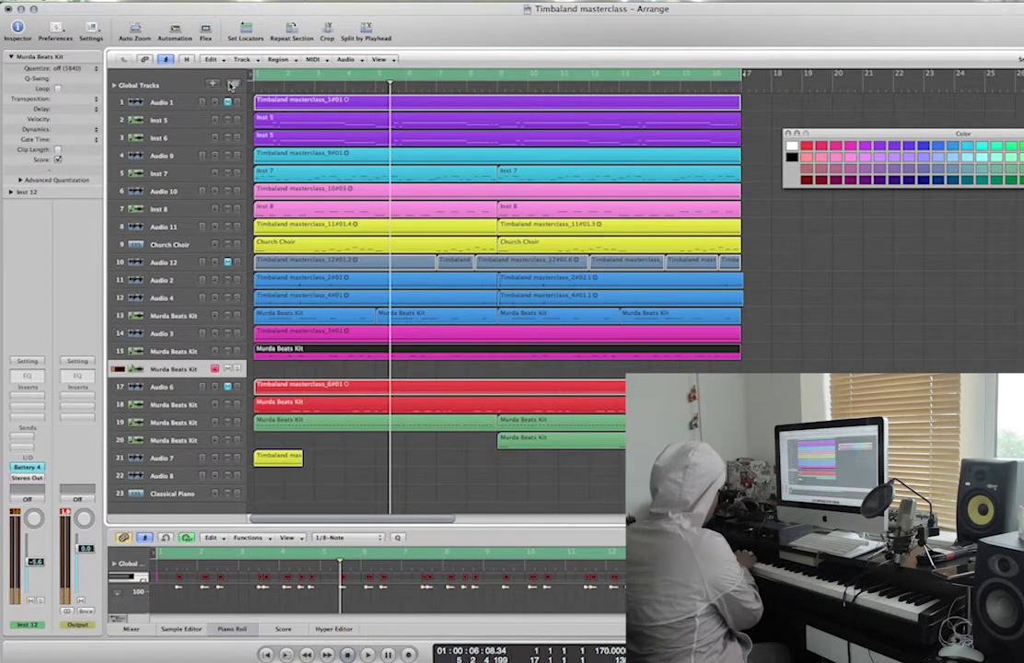
# - Play the beat from the start and record a new drum part on the empty Murda Beats Kit track 16
pyautogui.press('Return')
pyautogui.press('space')
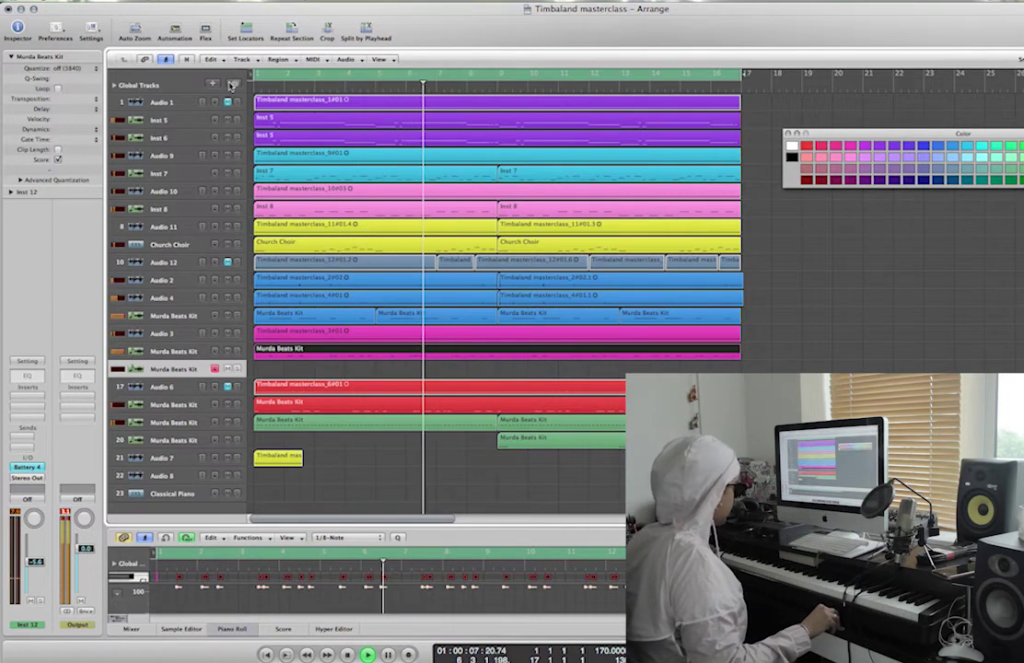
pyautogui.press('r')
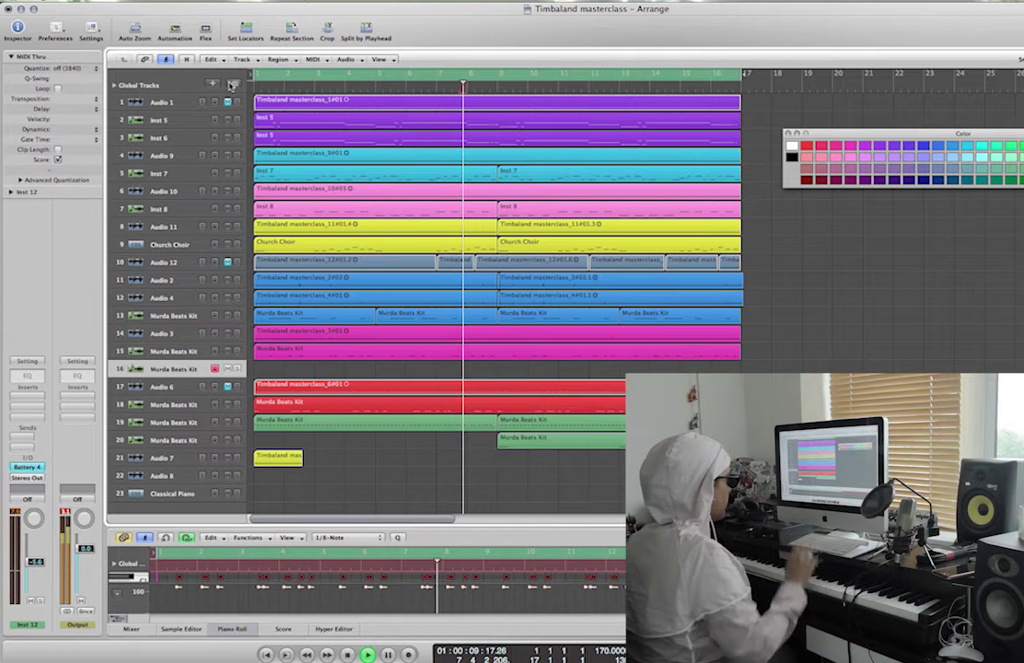
pyautogui.press('r')
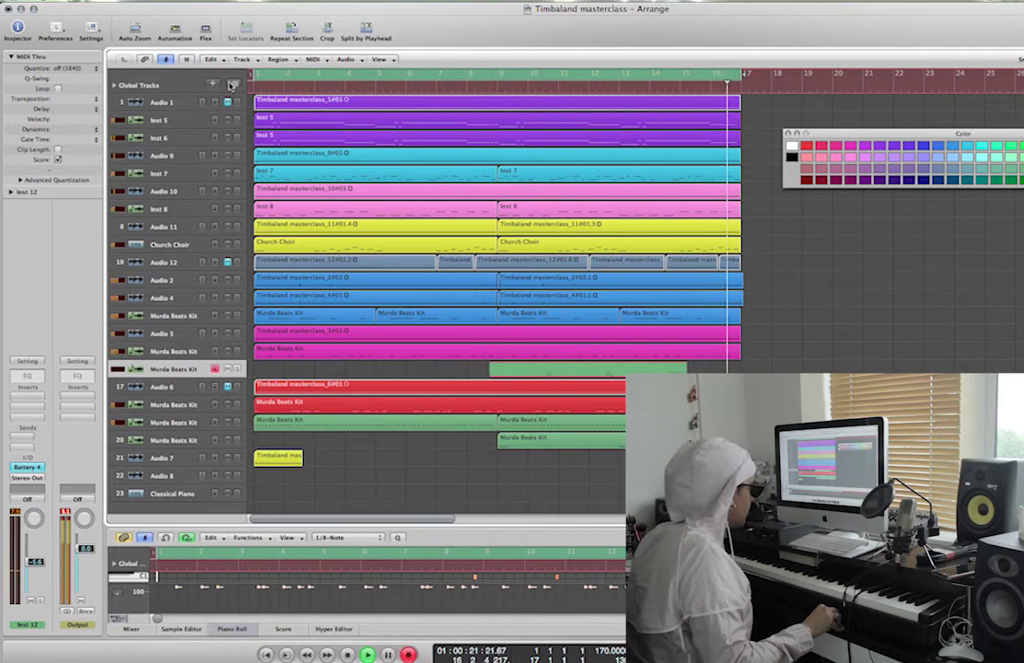
pyautogui.press('space')
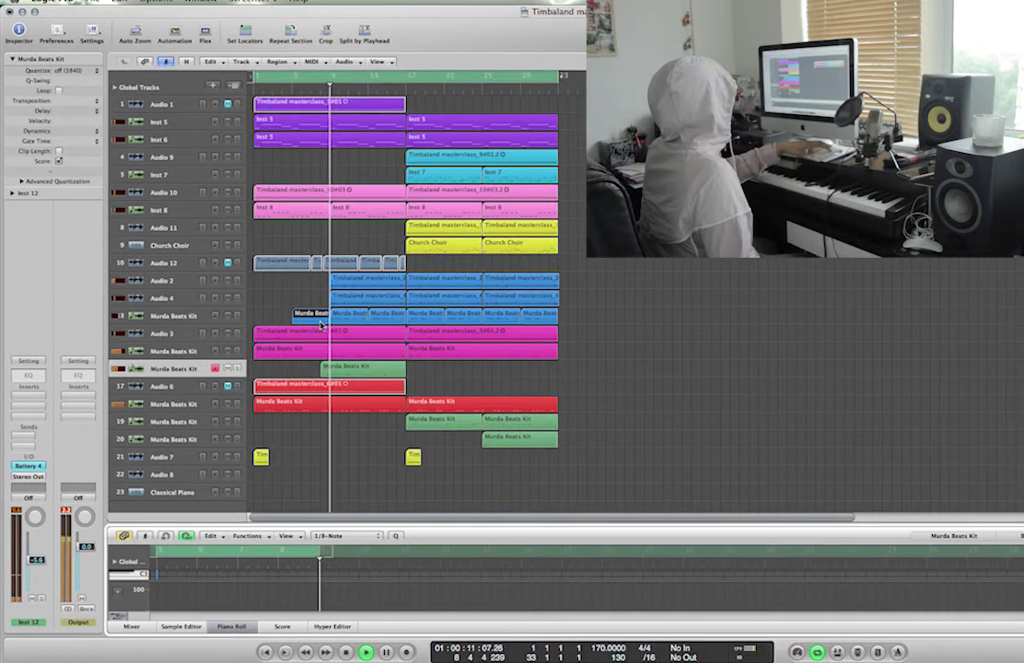
# - Copy the green Murda Beats Kit region on track 16 so that the copy starts at bar 24
pyautogui.moveTo(362, 365); pyautogui.dragTo(515, 366)
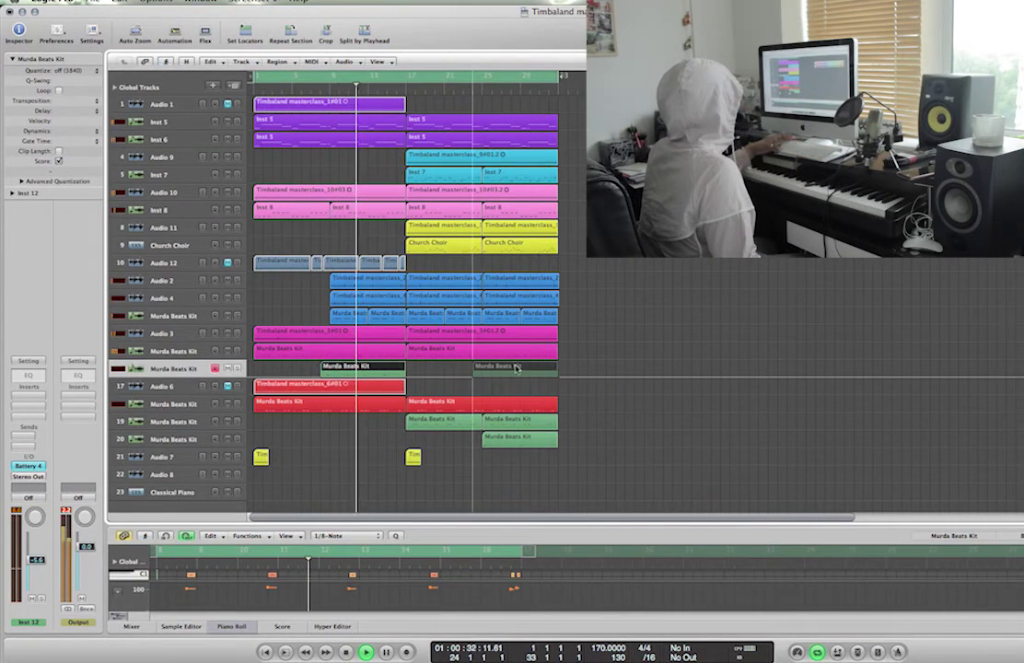
pyautogui.hotkey('ctrl', 'Up')
pyautogui.hotkey('ctrl', 'Up')
pyautogui.hotkey('ctrl', 'Up')
pyautogui.hotkey('ctrl', 'Up')
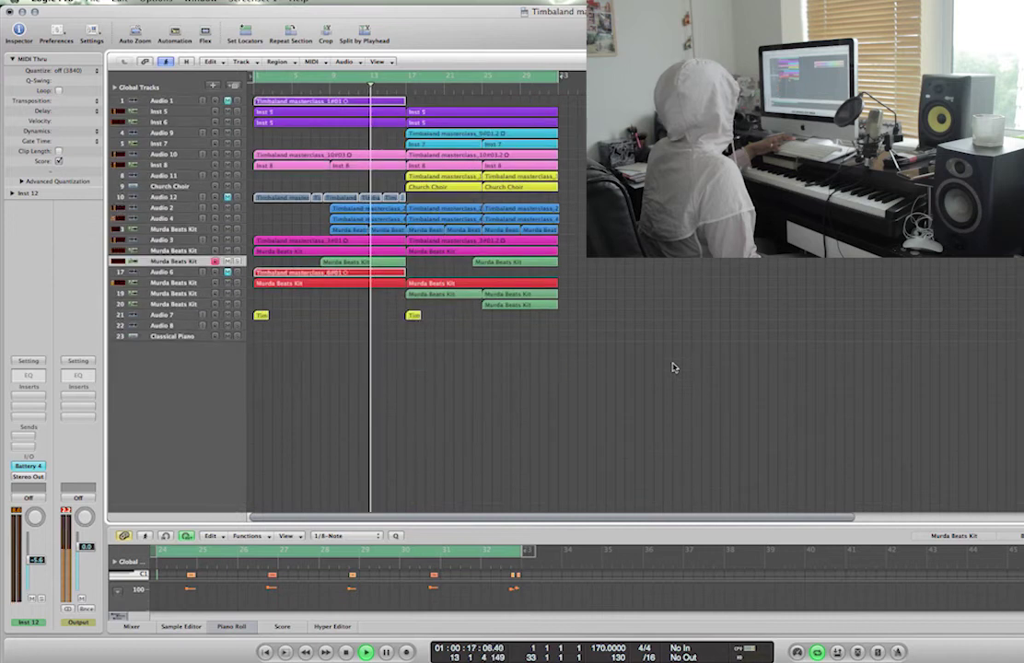
# - Select all six regions on the Audio 12 track
pyautogui.hotkey('ctrl', 'Down')
pyautogui.hotkey('ctrl', 'Down')
pyautogui.hotkey('ctrl', 'Up')
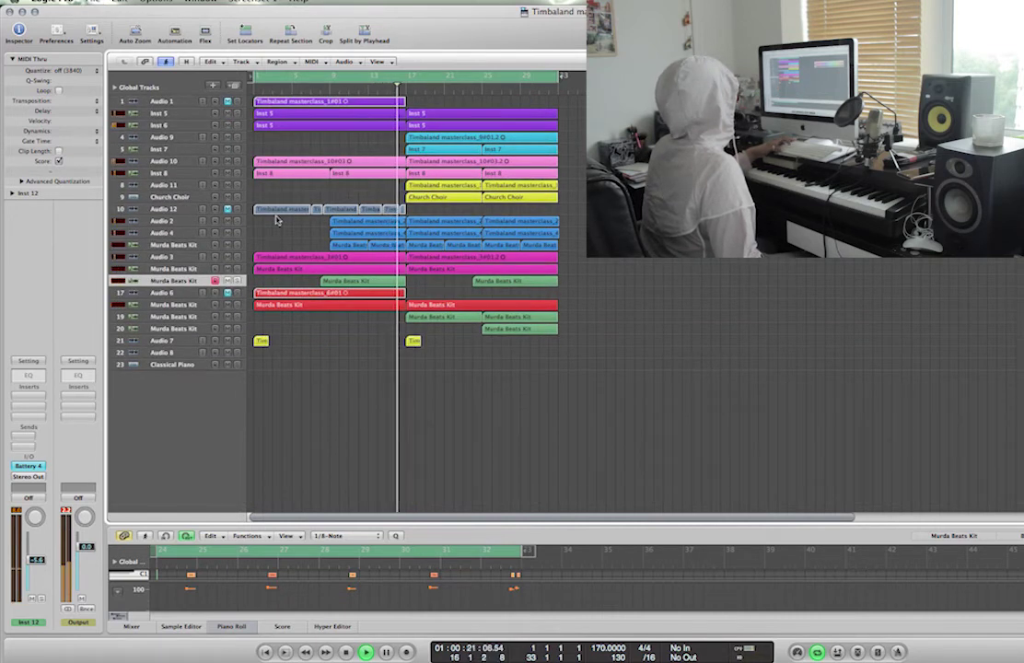
pyautogui.moveTo(426, 212); pyautogui.dragTo(290, 211)
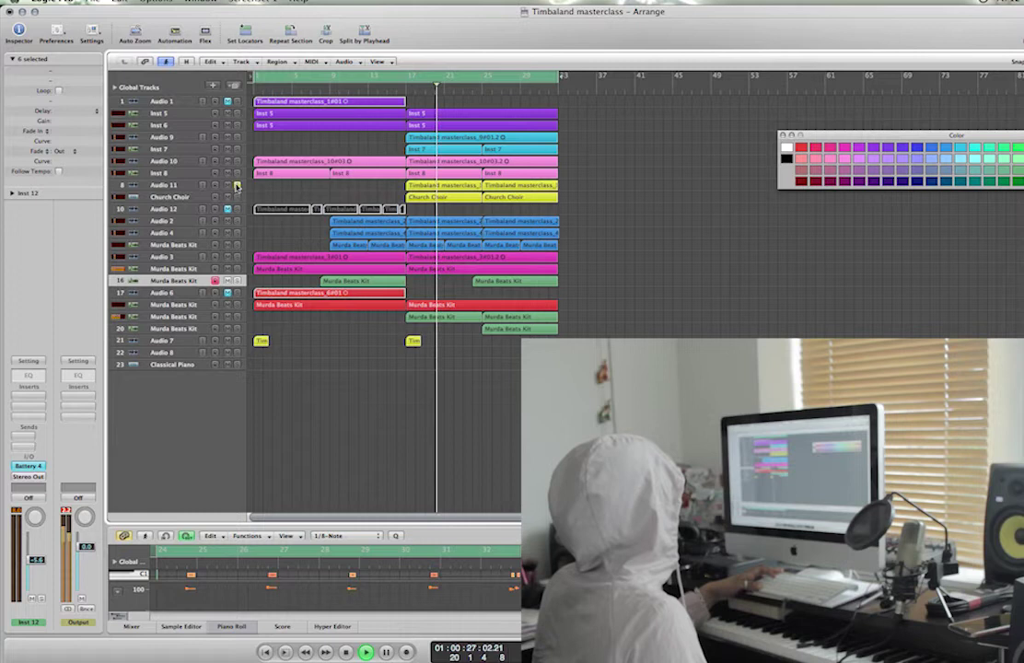
# - Select the last Murda Beats Kit track and set the cycle range to start at bar 33
pyautogui.click(218, 150)
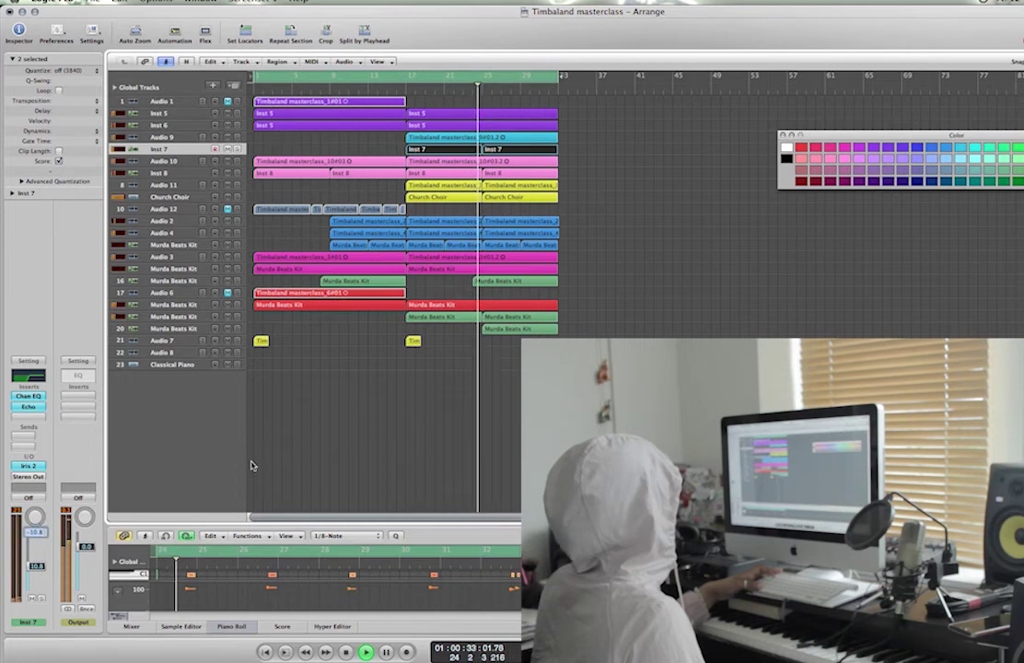
pyautogui.click(173, 328)
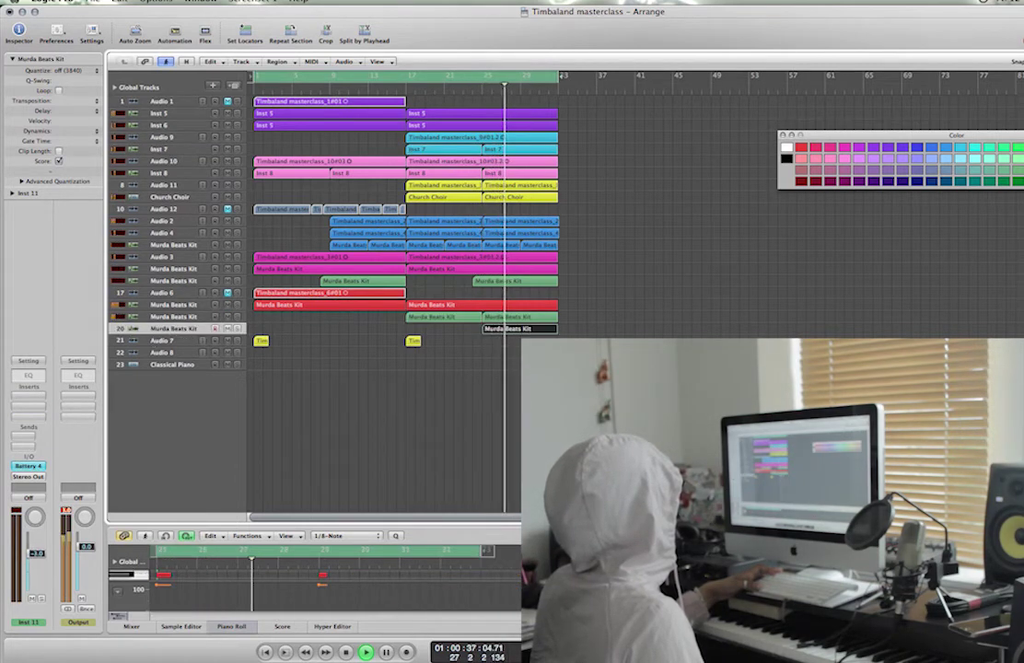
pyautogui.moveTo(669, 389); pyautogui.dragTo(712, 83)
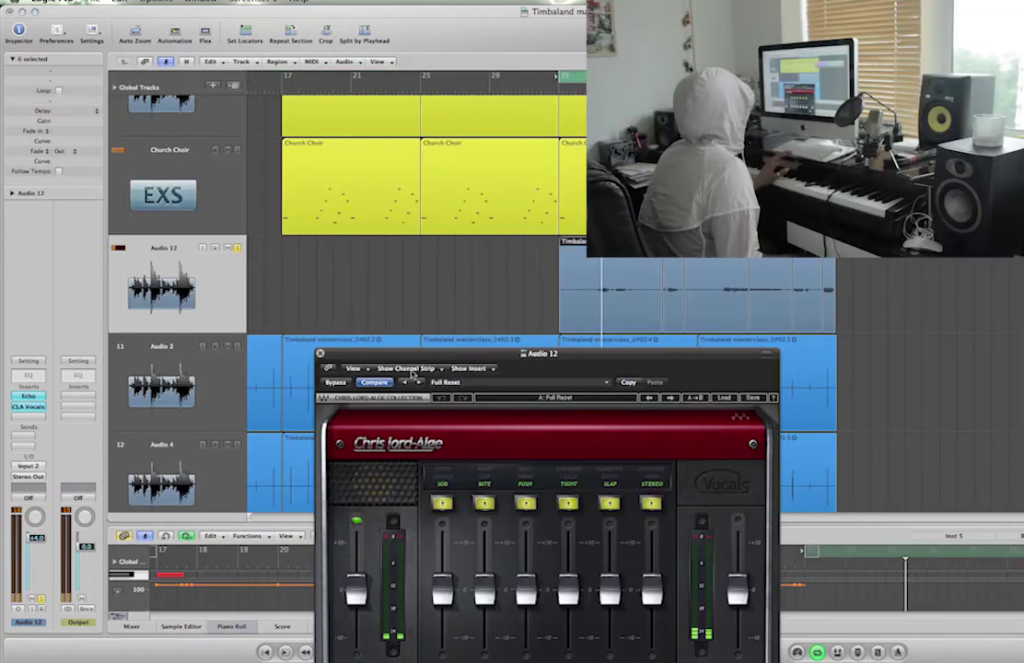
# - Set the CLA Vocals preset on Audio 12 to Body Double, auditioning Start Me Up Dry on the way
pyautogui.click(419, 383)
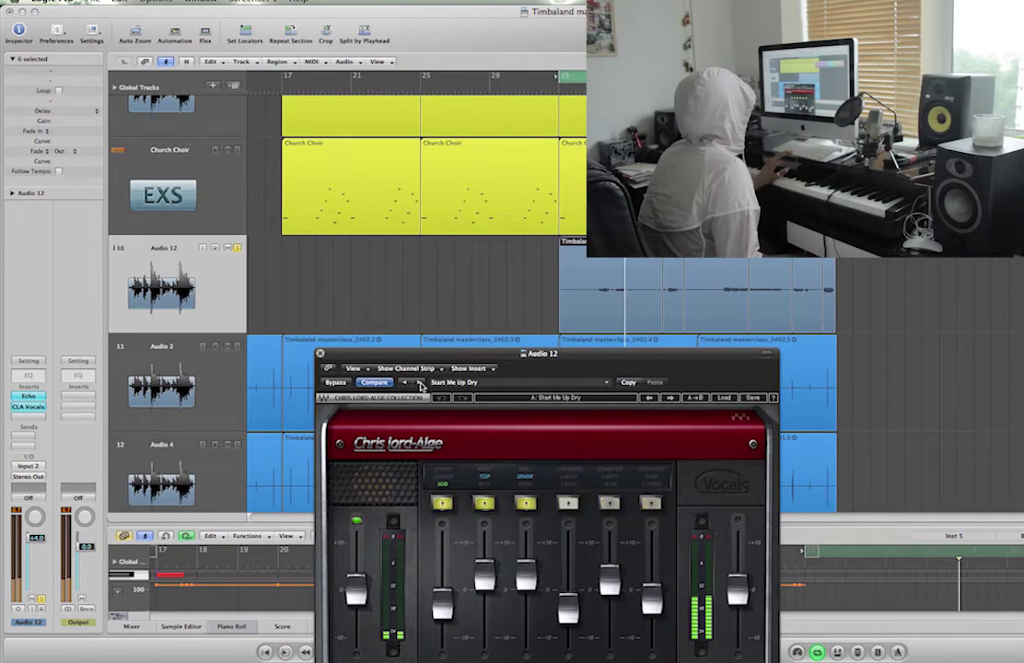
pyautogui.click(419, 383)
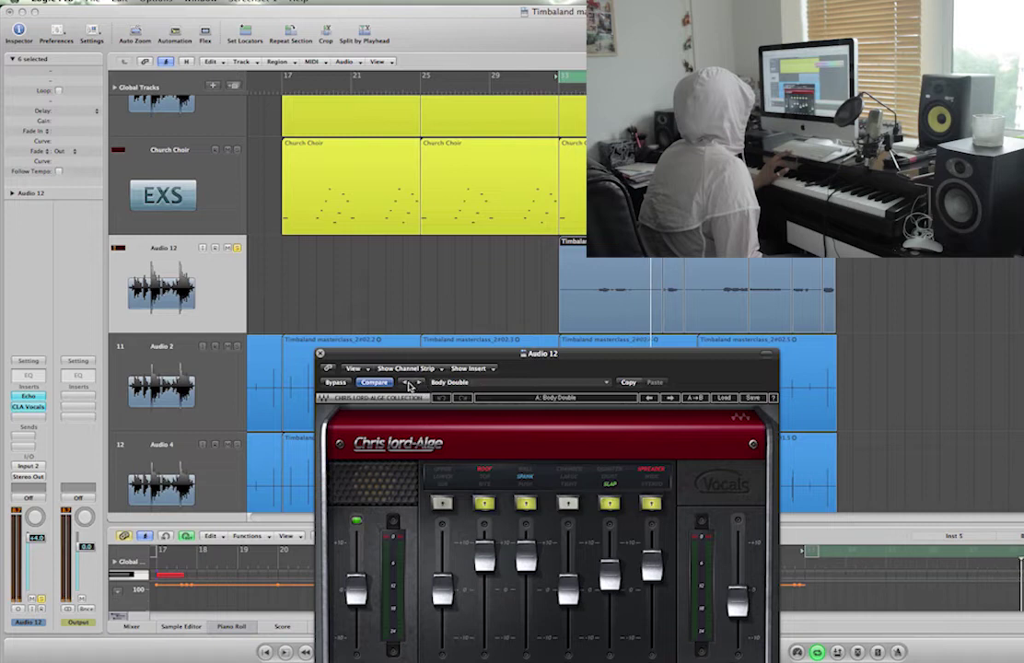